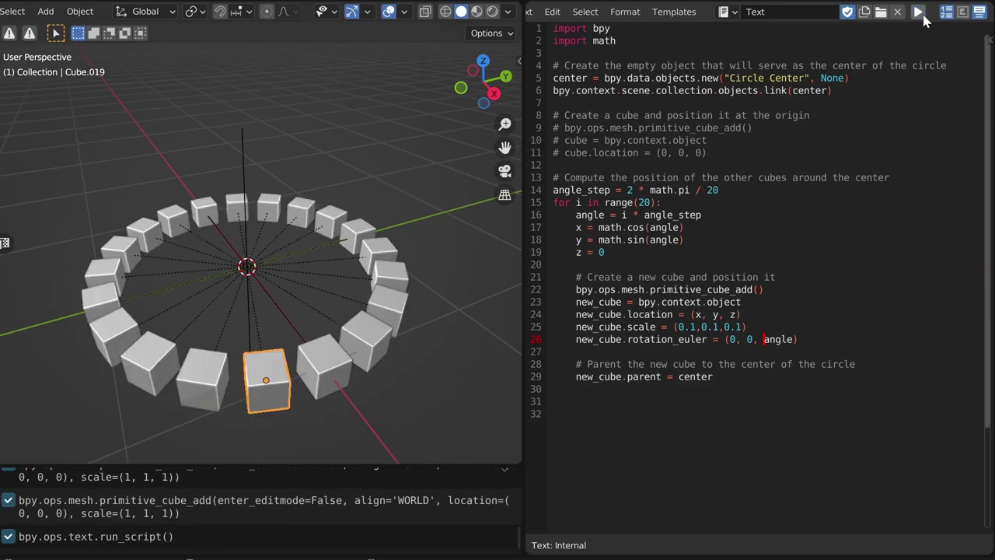
scroll(246, 312, up, 3)
drag(254, 319, 270, 303)
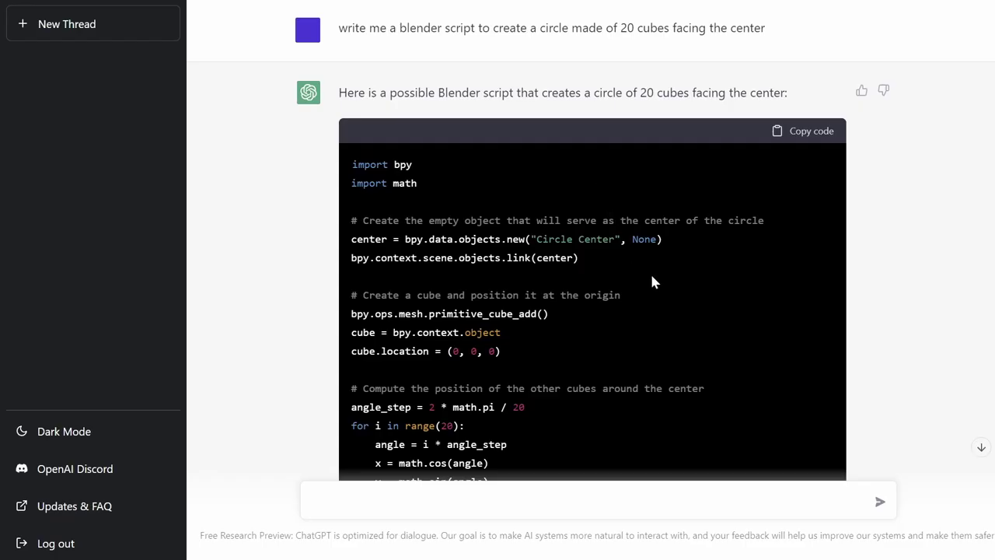
Switch to ChatGPT and examine the prompt, the generated Blender script for a circle of 20 cubes, and its explanation
scroll(651, 277, down, 7)
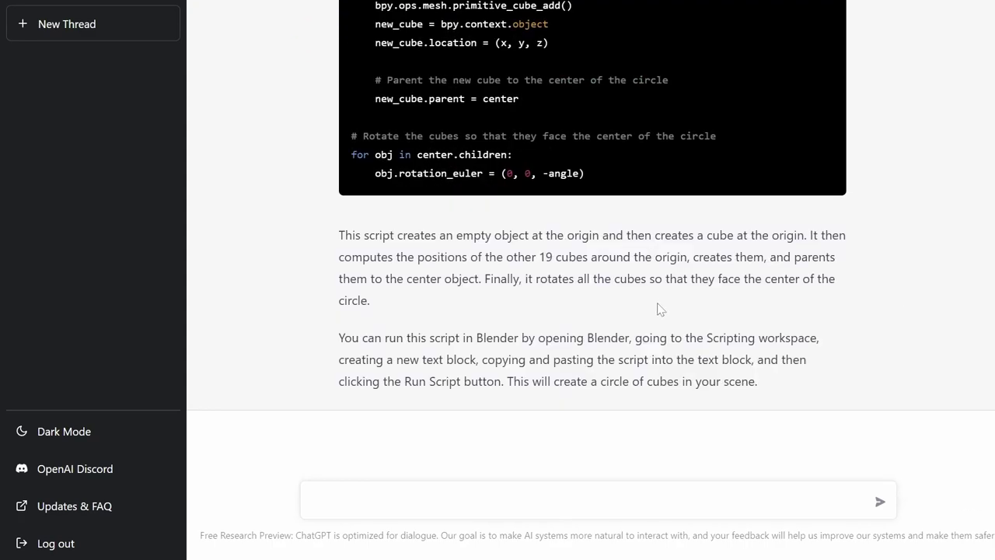
scroll(656, 309, up, 8)
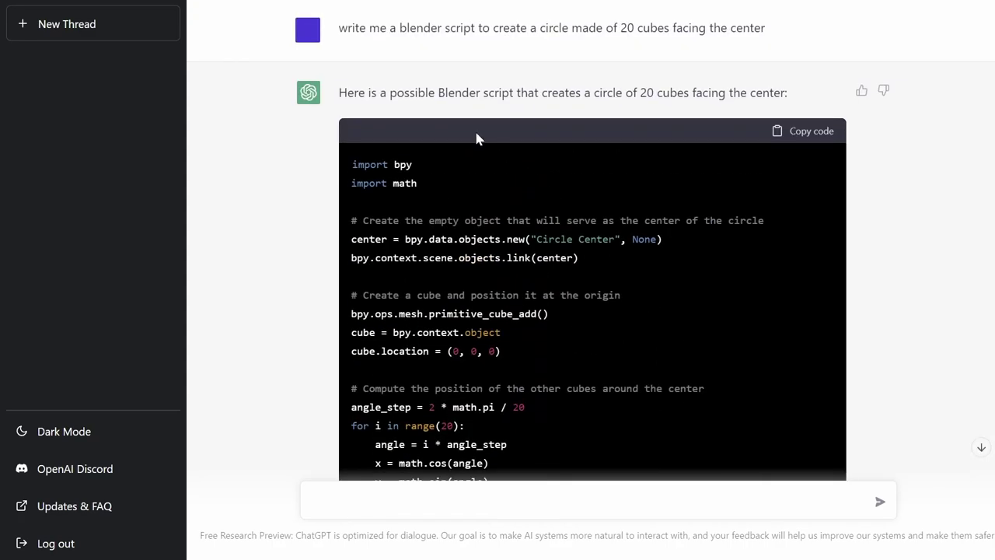
drag(339, 28, 765, 28)
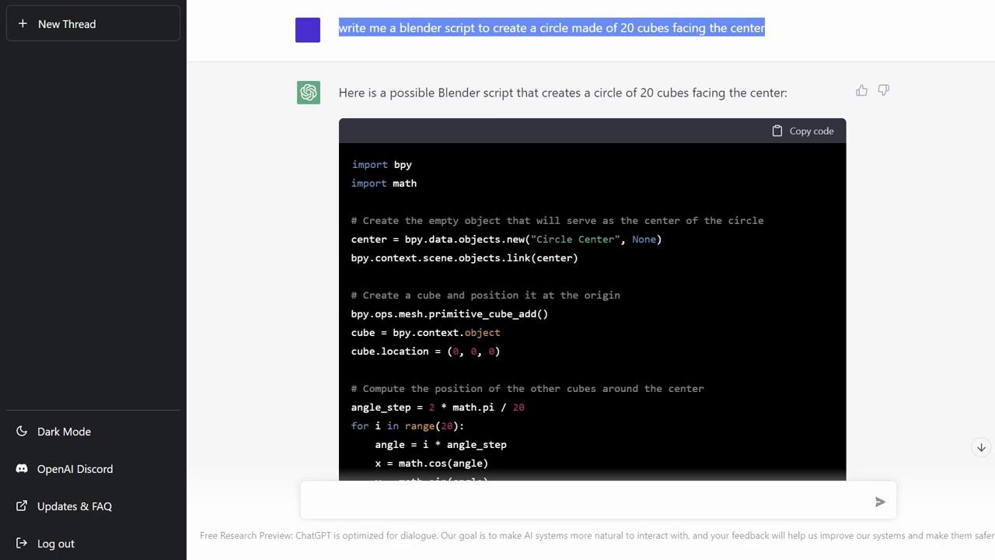
scroll(666, 157, down, 1)
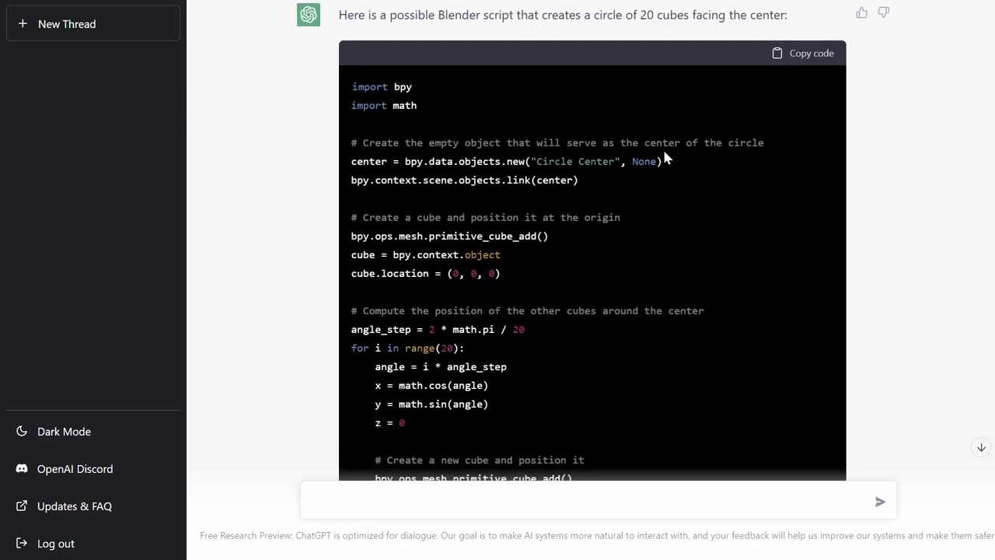
scroll(665, 157, down, 1)
scroll(592, 240, down, 2)
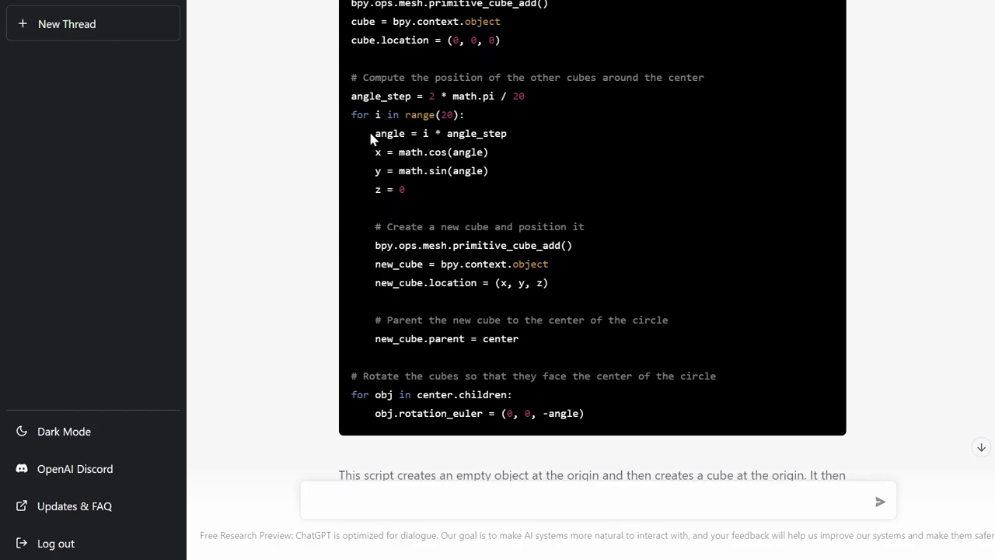
scroll(435, 295, down, 1)
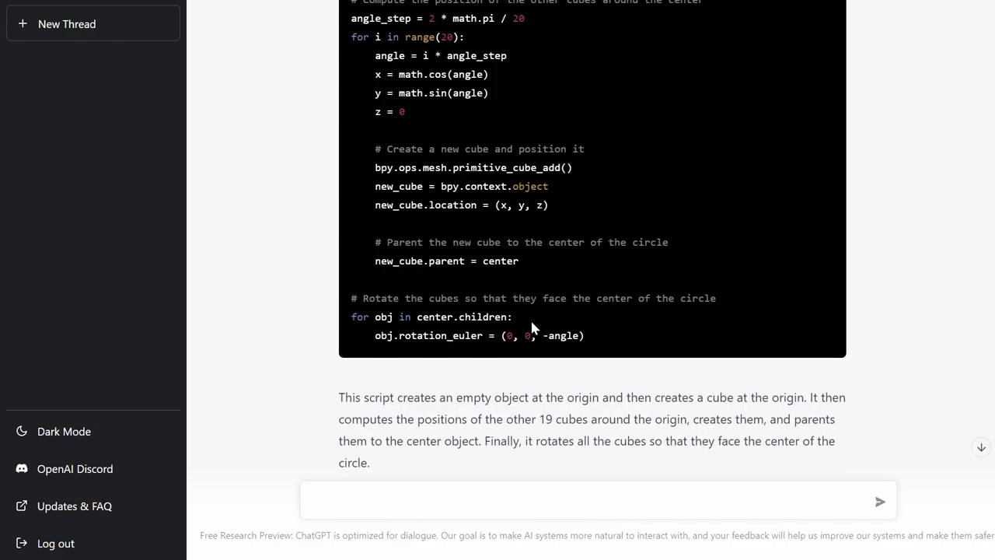
scroll(556, 225, down, 2)
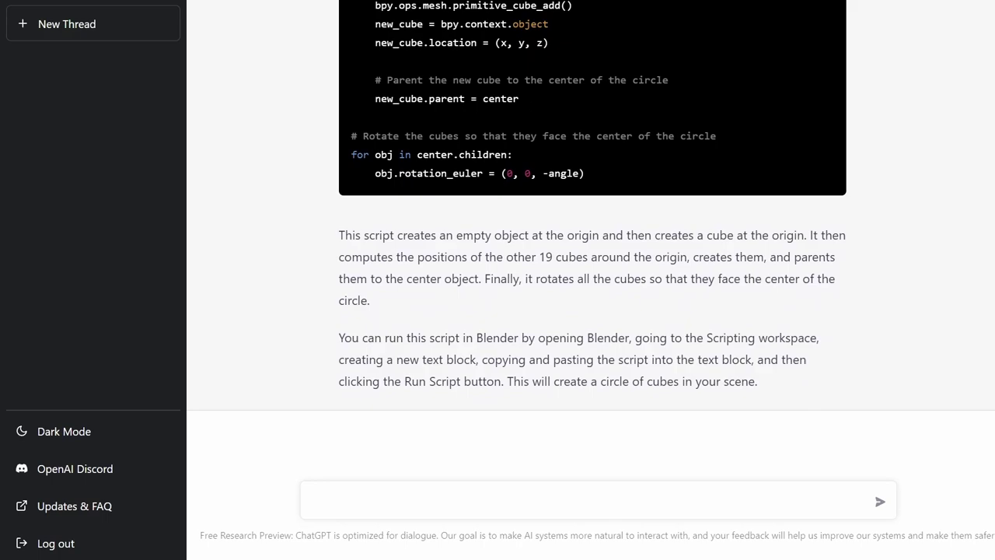
scroll(593, 233, up, 1)
drag(351, 195, 357, 215)
scroll(677, 207, up, 4)
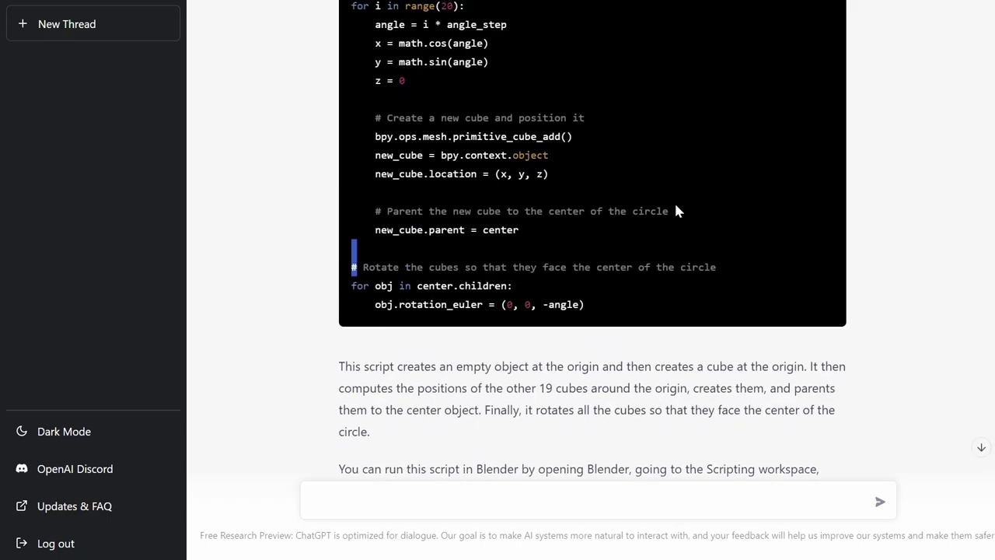
scroll(678, 206, down, 5)
click(664, 296)
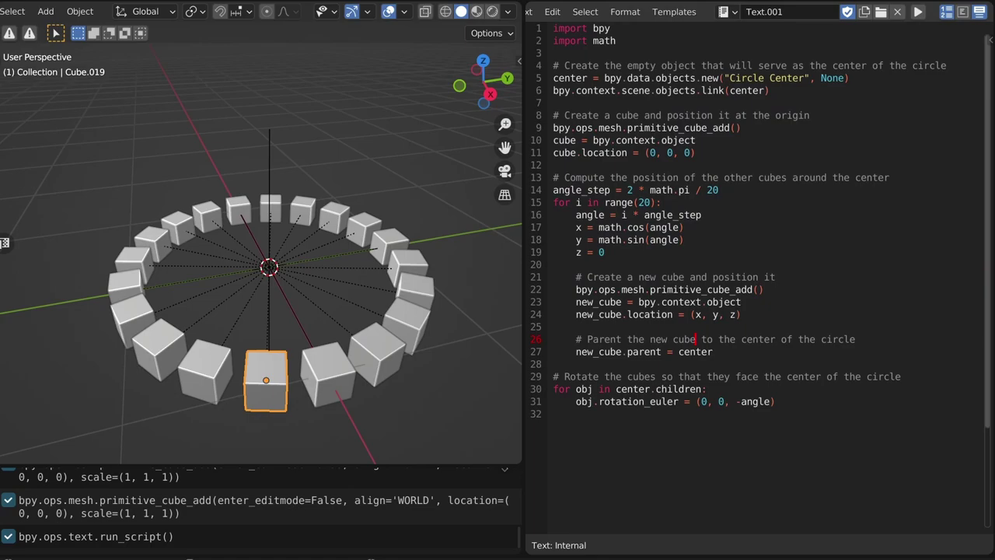
Switch to Blender and compare the original script in Text.001 with the edited version in Text
double_click(712, 189)
drag(554, 140, 694, 153)
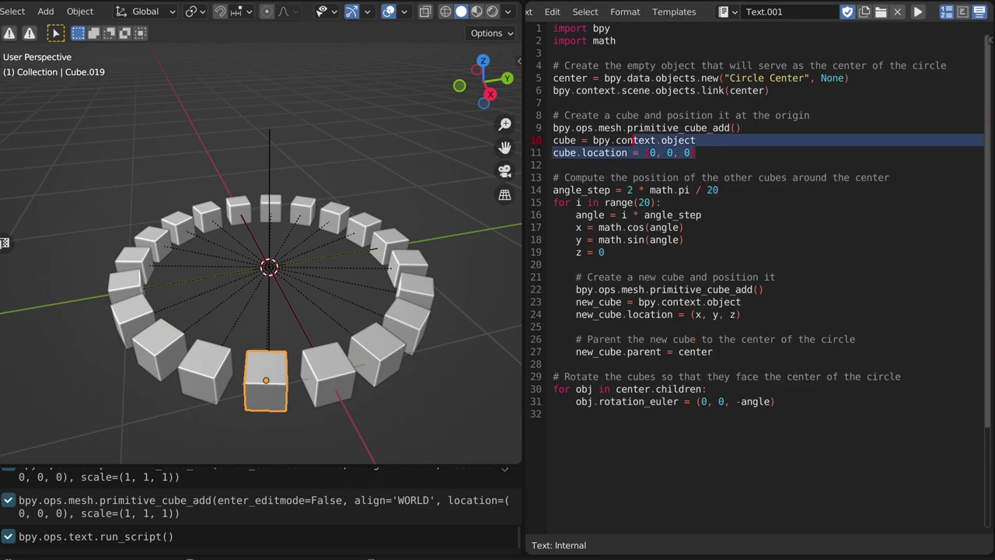
click(725, 12)
click(750, 49)
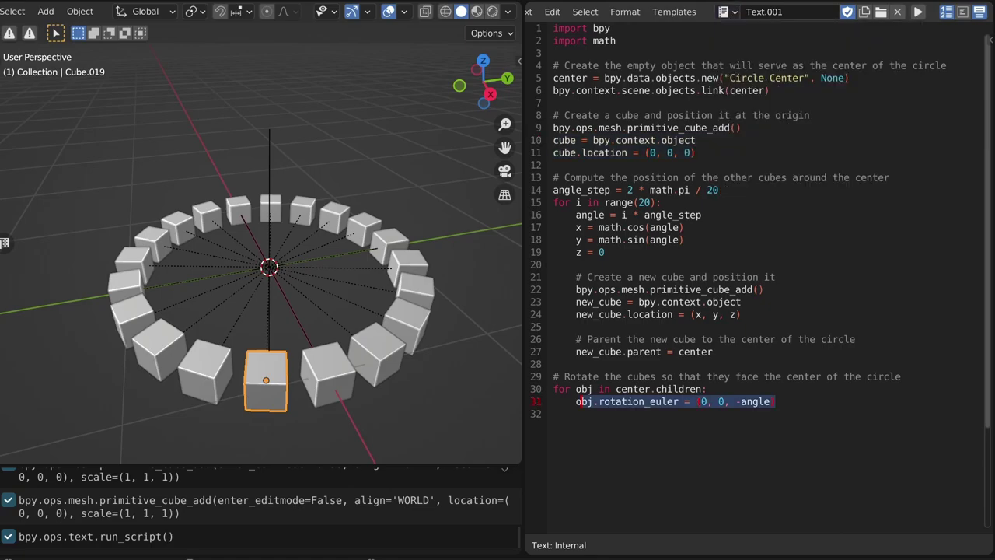
click(725, 11)
click(750, 49)
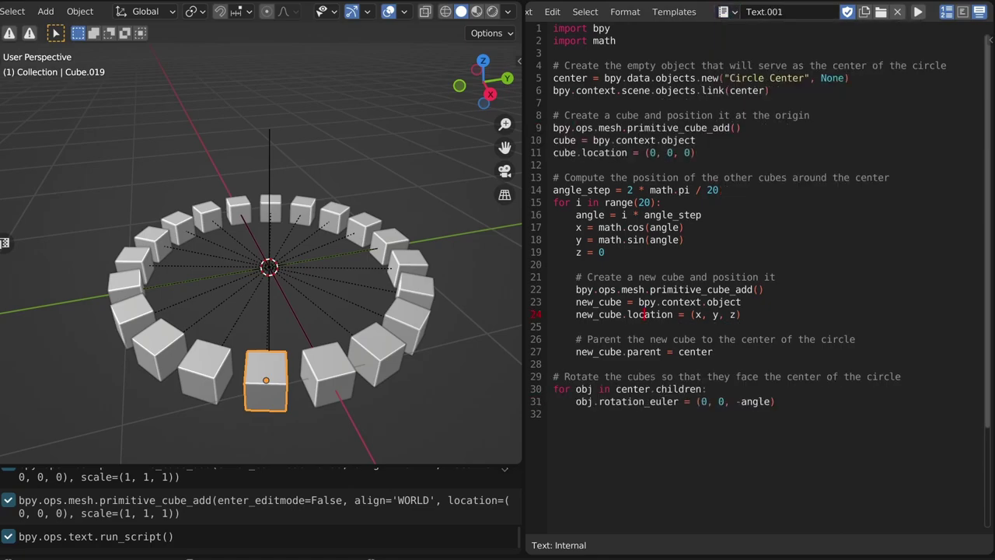
Run the original script in Text.001 and switch the editor back to the edited Text script
click(918, 11)
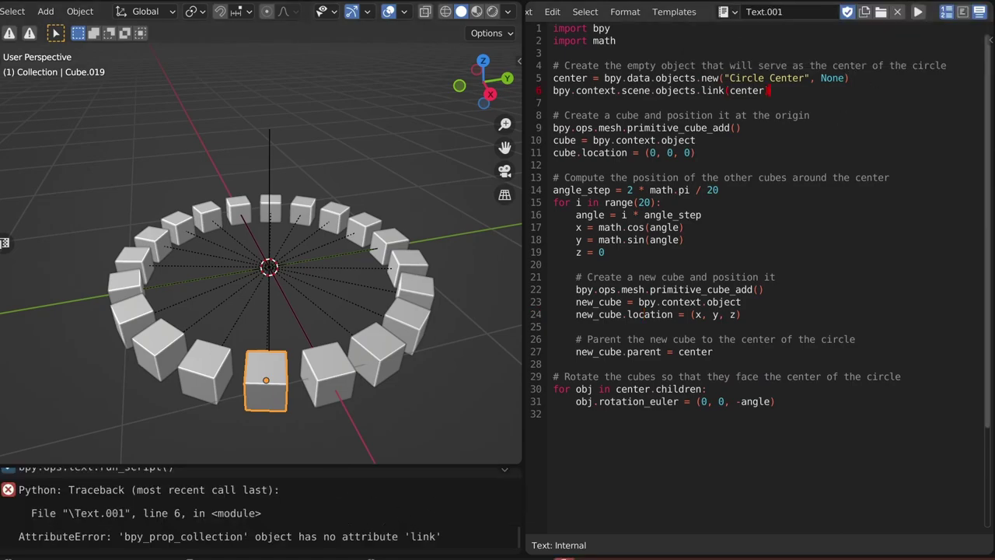
click(732, 16)
click(750, 37)
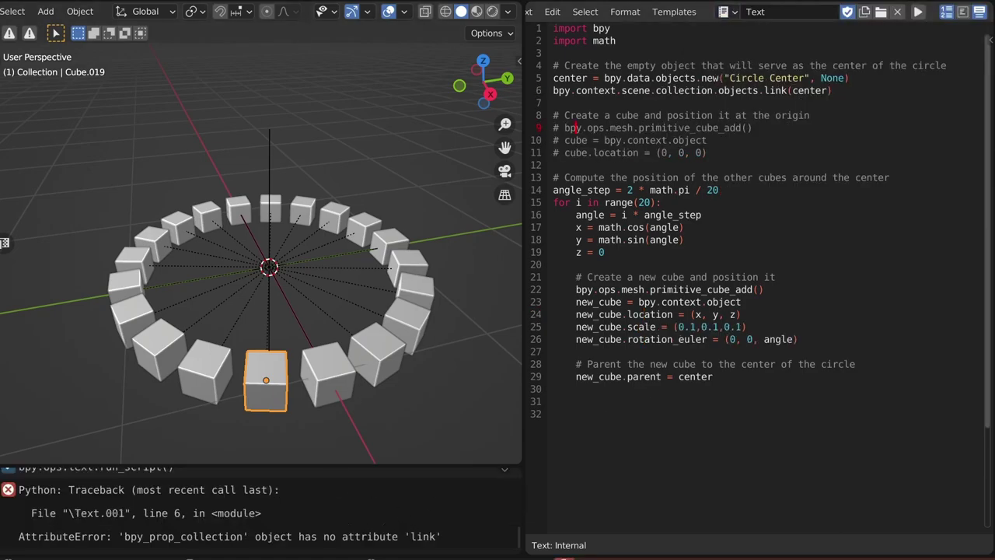
click(688, 302)
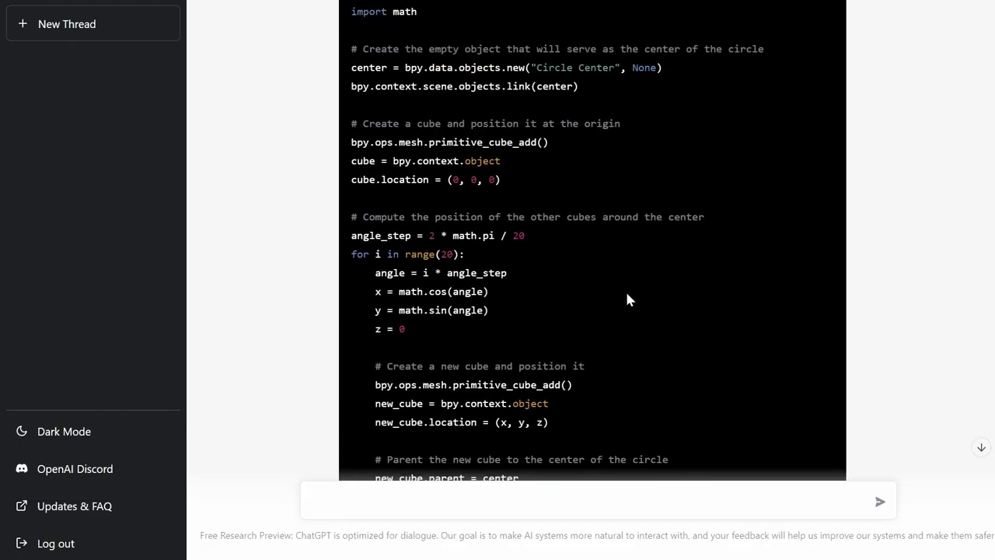
Switch to ChatGPT, review the generated script, and start a follow-up message beginning with "puoi p"
scroll(625, 289, up, 2)
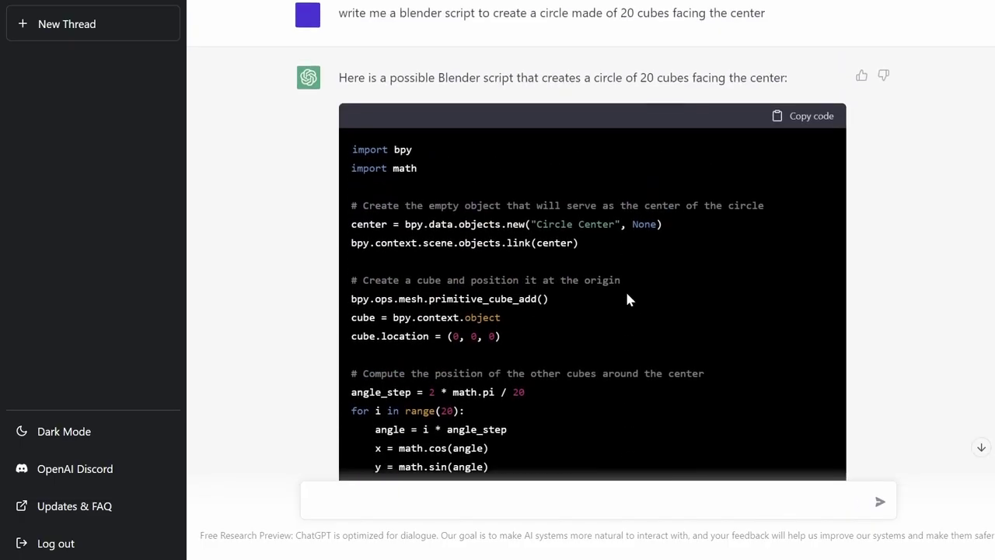
scroll(625, 289, down, 7)
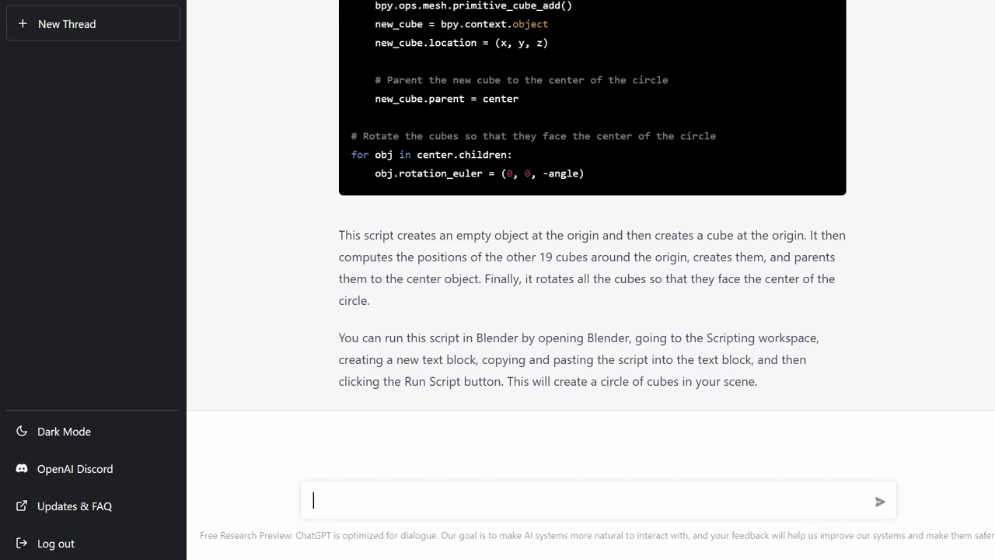
text(puoi p)
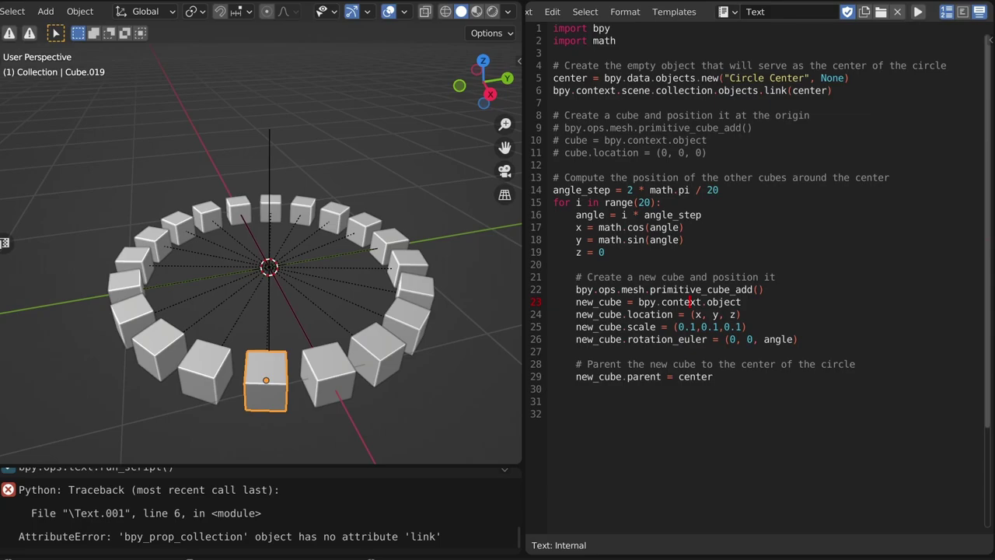
drag(327, 201, 328, 227)
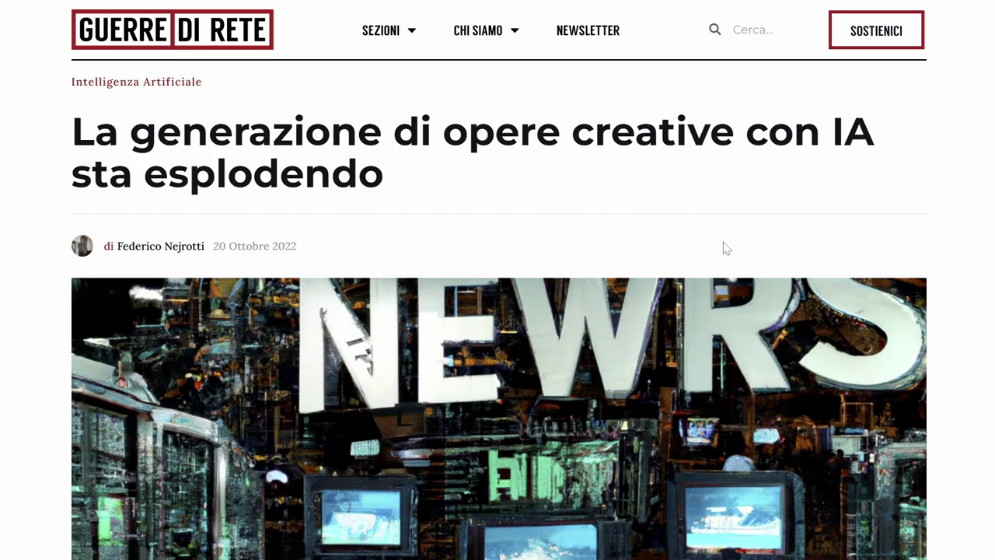
Read the Guerre di Rete article "La generazione di opere creative con IA sta esplodendo" from the introduction through how DALL-E 2 works
scroll(938, 247, down, 2)
scroll(938, 247, down, 8)
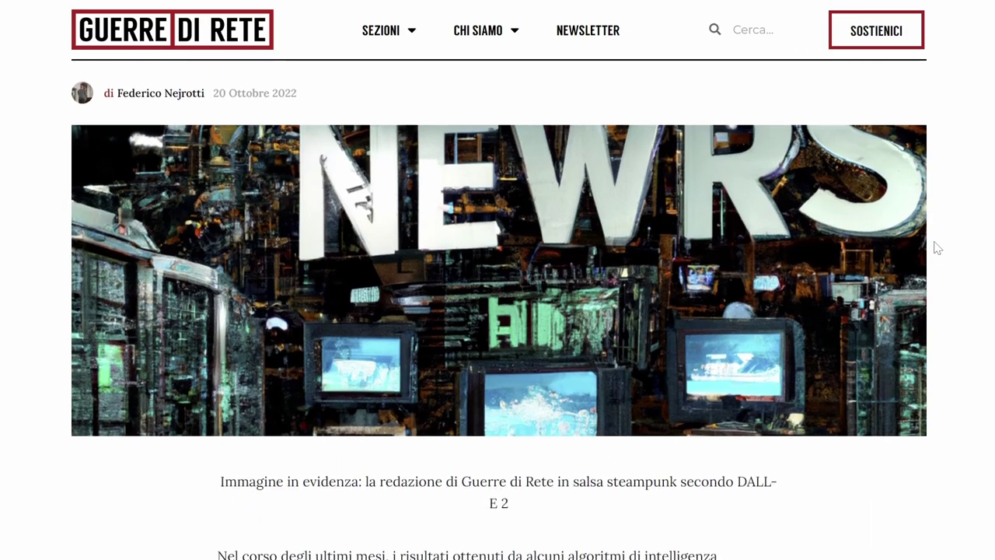
scroll(941, 239, down, 4)
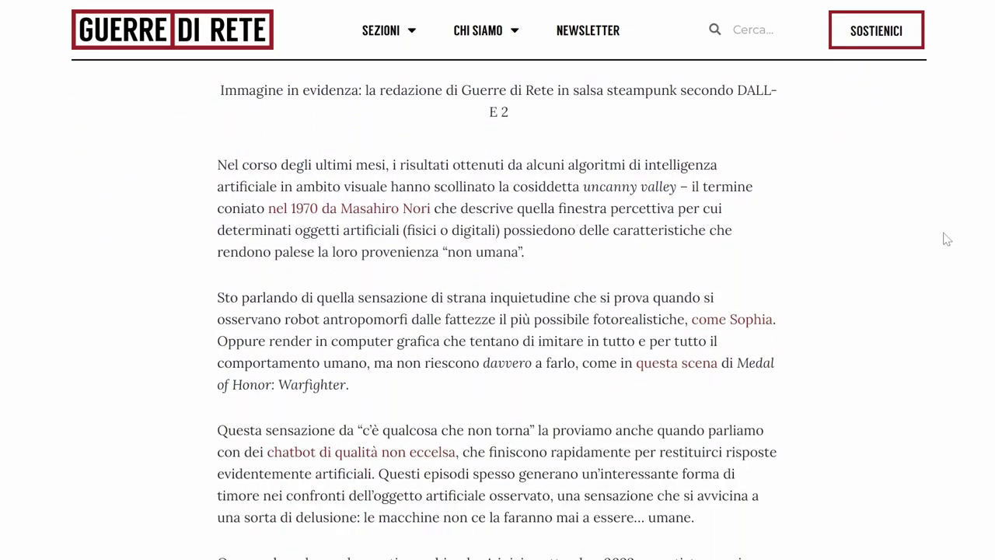
scroll(946, 238, down, 2)
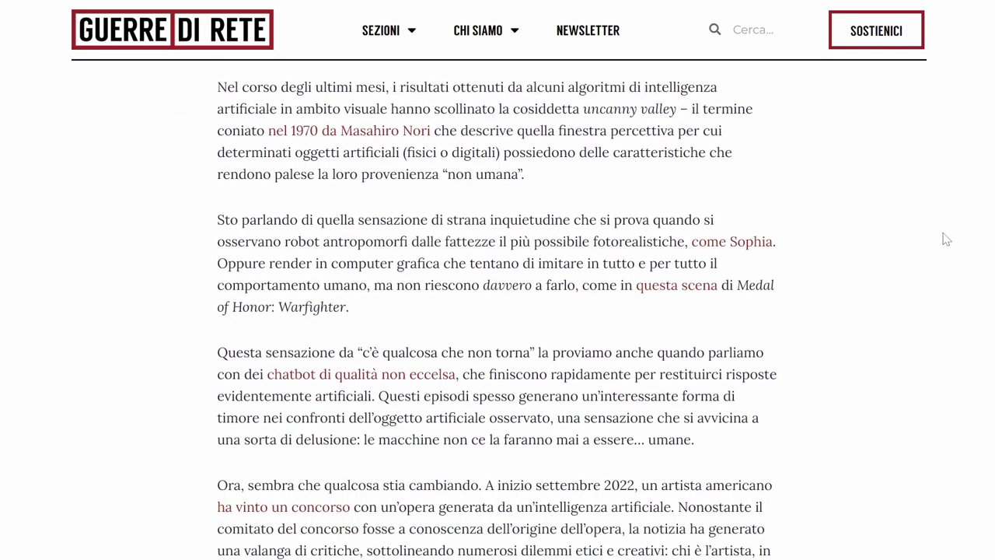
scroll(946, 239, down, 8)
scroll(946, 239, down, 4)
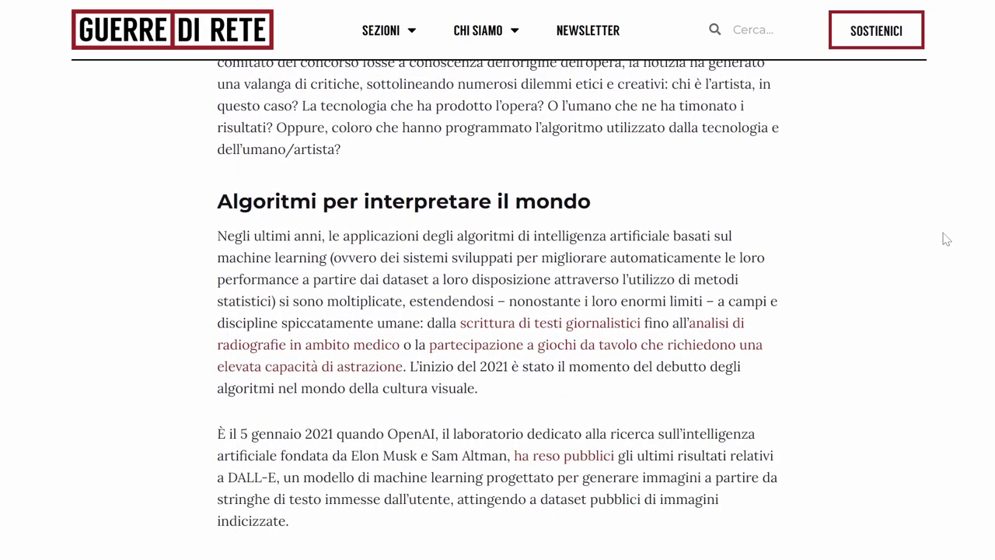
scroll(946, 239, down, 5)
scroll(946, 238, up, 5)
scroll(946, 239, down, 20)
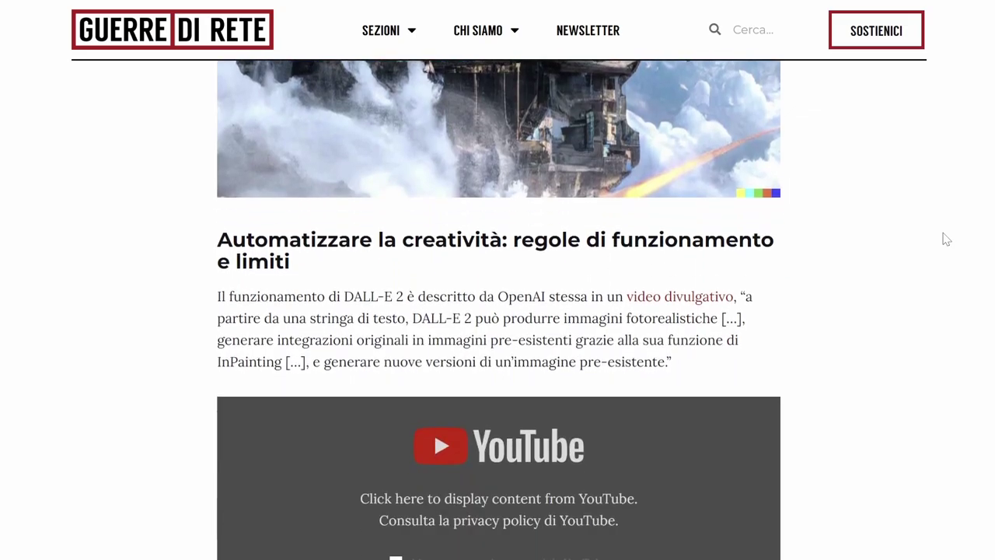
scroll(946, 238, down, 15)
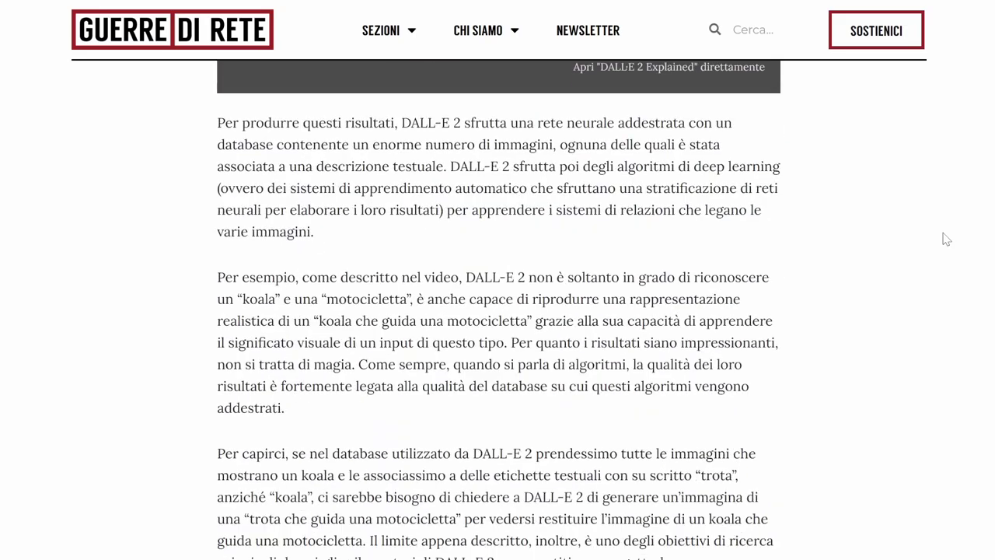
Highlight the article's passage on the "supply chain creativa" and examine the section "Cosa succede quando si automatizza la creatività?" and the remaining text
drag(281, 237, 772, 257)
scroll(824, 346, down, 3)
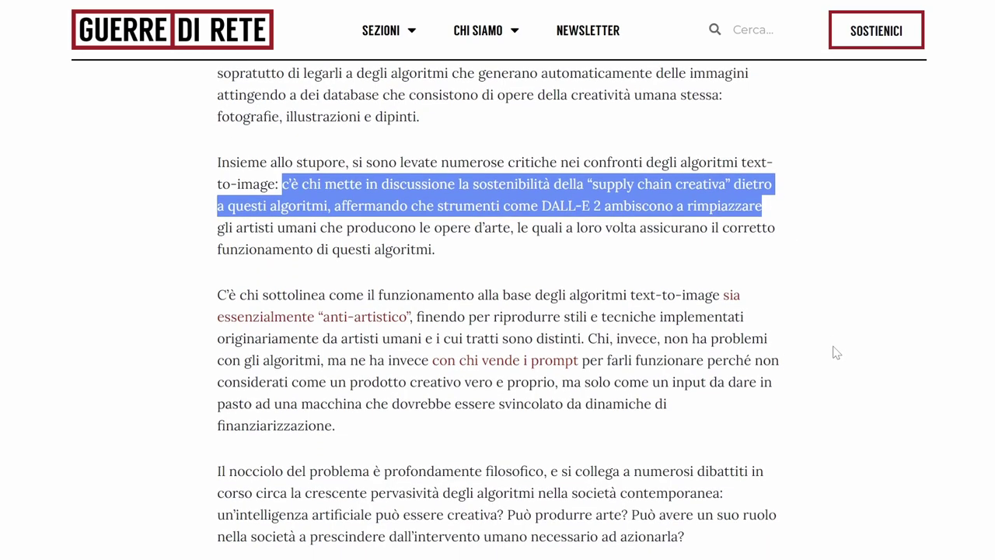
scroll(833, 345, down, 14)
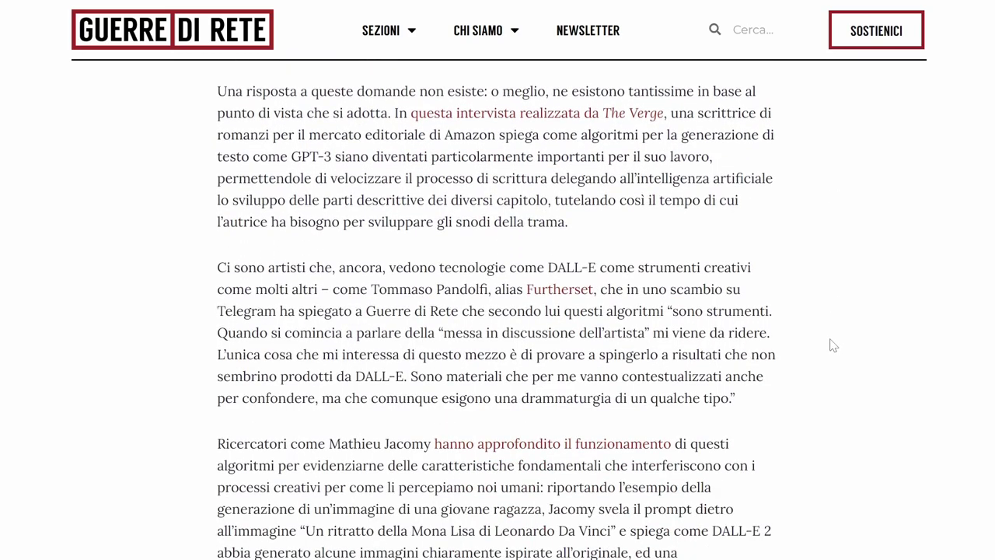
scroll(832, 345, down, 3)
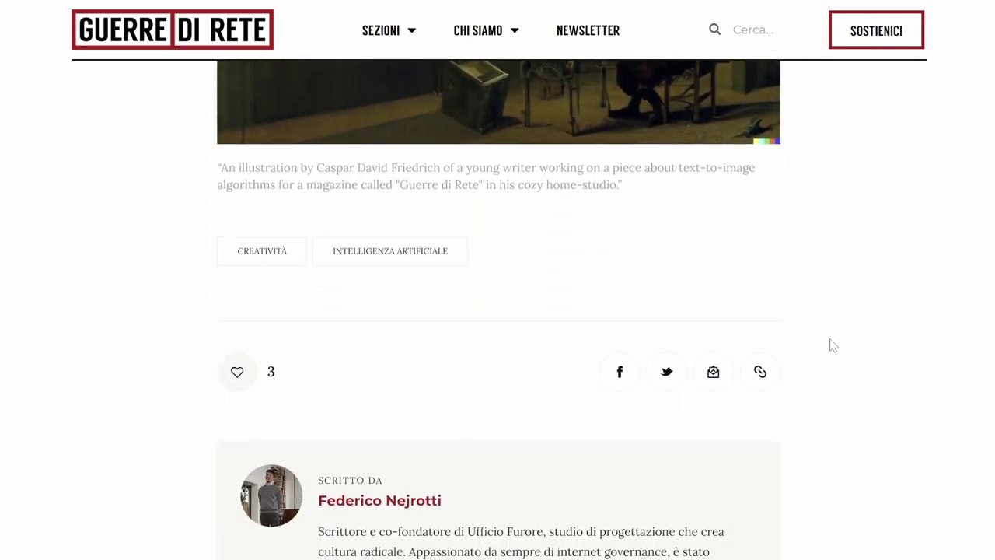
scroll(832, 345, up, 20)
click(832, 345)
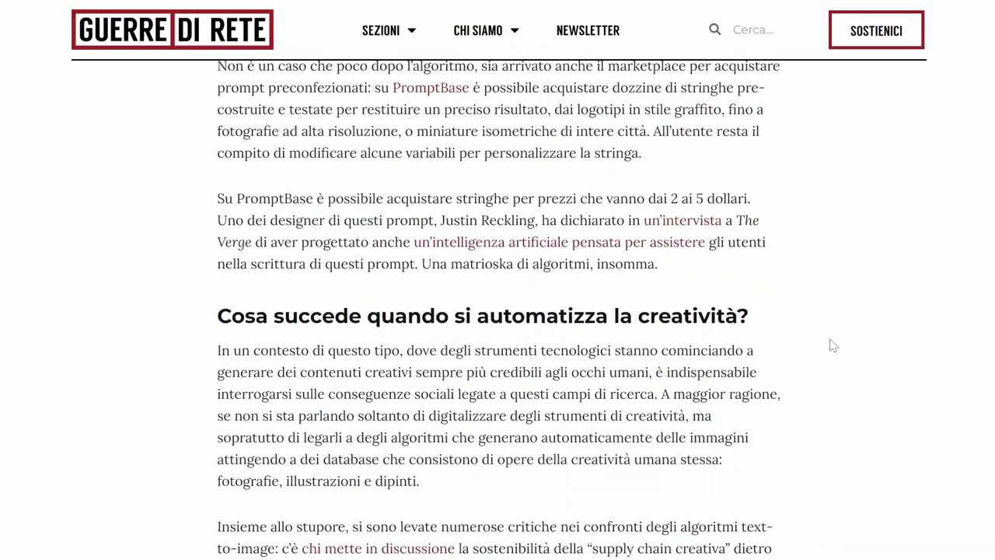
scroll(833, 346, up, 7)
scroll(832, 346, down, 7)
scroll(830, 344, down, 8)
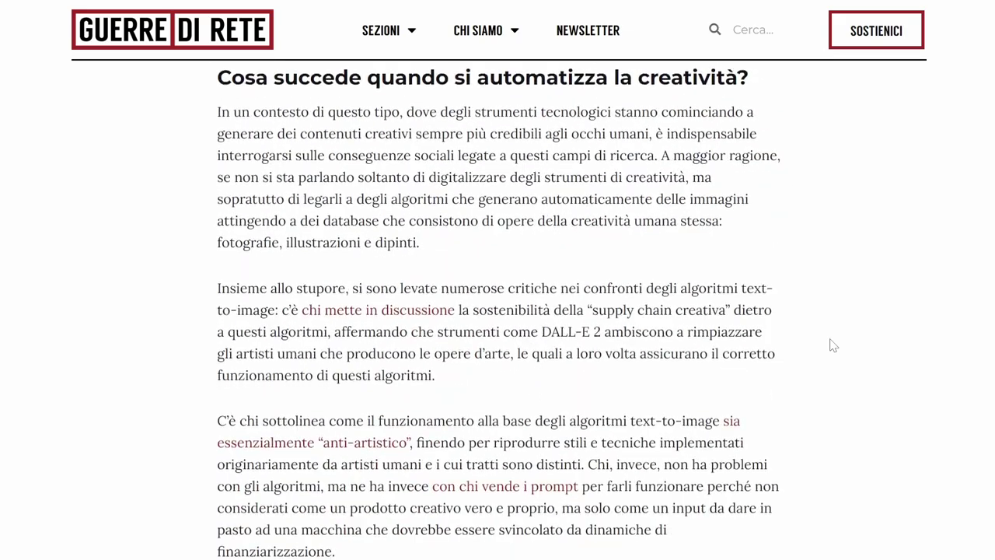
scroll(220, 196, up, 2)
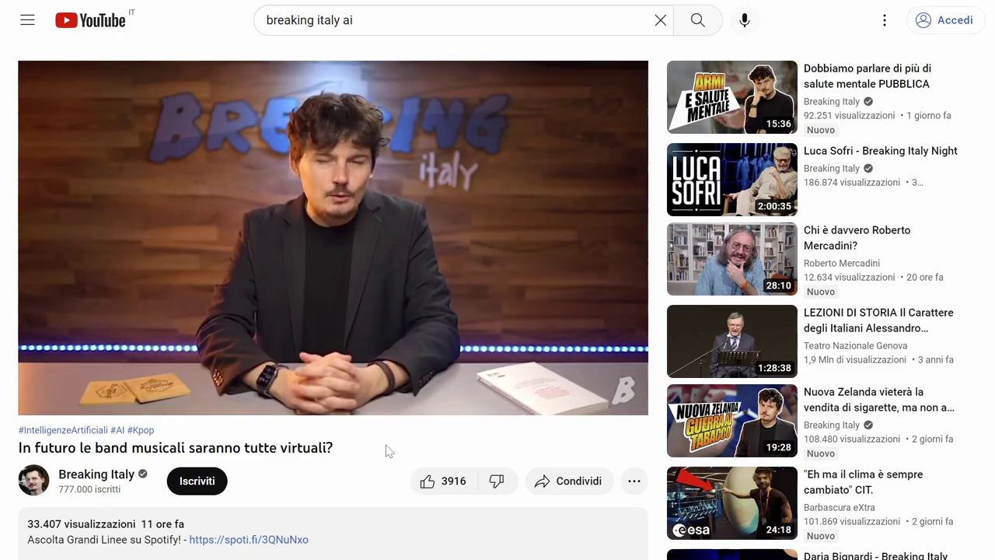
Switch to the Blender temple scene, inspect the staircase and paving up close, and select the carved wall block beside the stairs
mouse_move(424, 154)
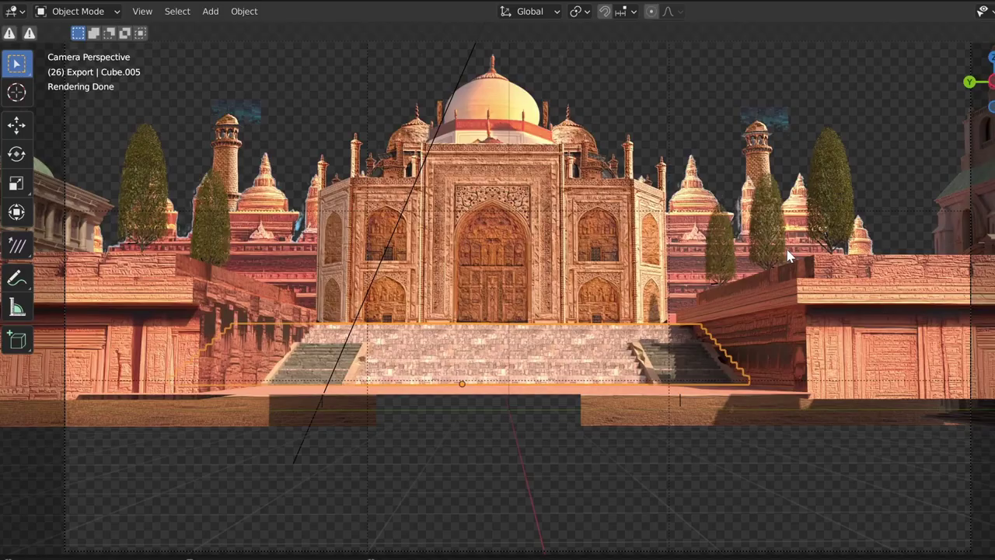
scroll(586, 348, up, 10)
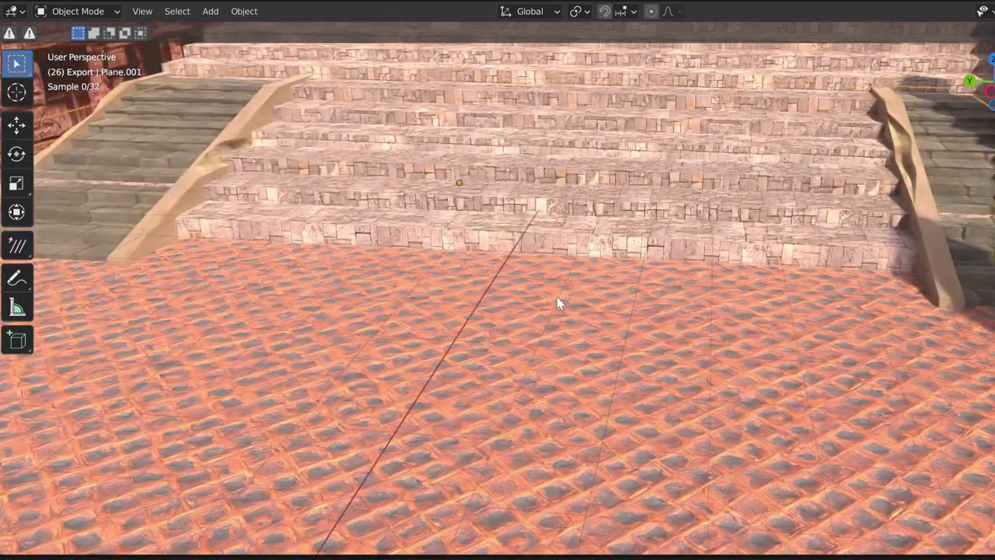
drag(557, 296, 536, 268)
click(241, 351)
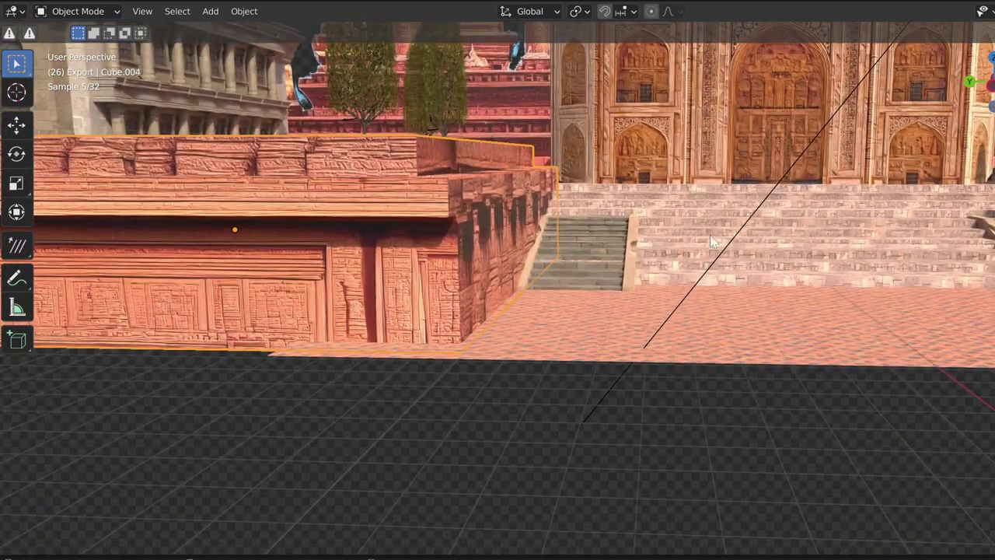
Inspect the temple's central dome, smaller side domes and tower area, selecting the side-dome image plane and the carved wall block beside the right staircase
scroll(327, 307, up, 2)
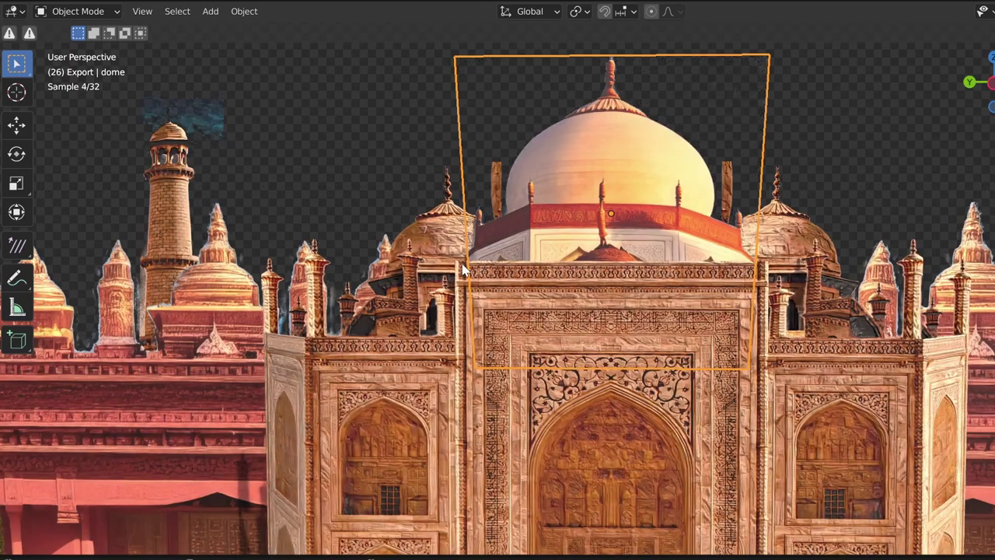
scroll(524, 276, up, 2)
click(532, 264)
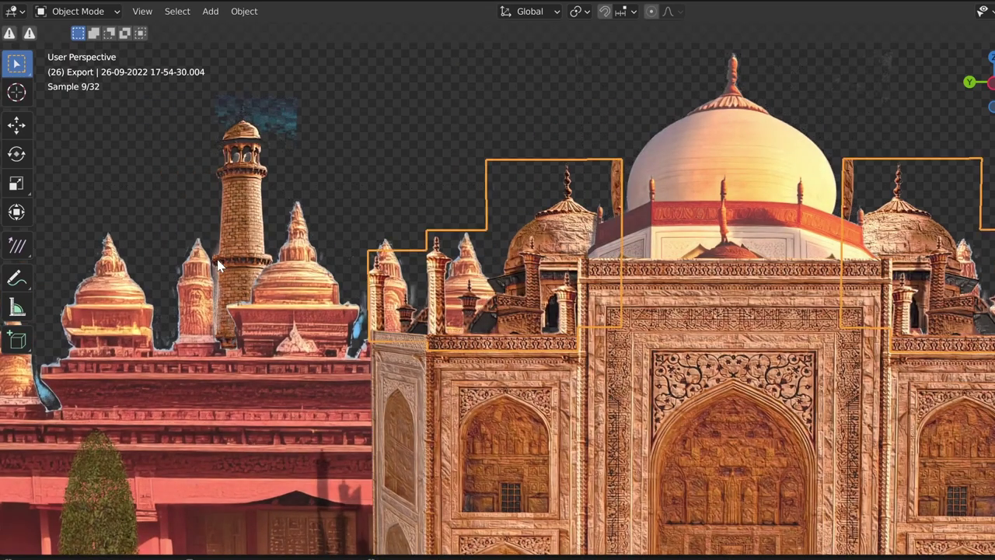
click(531, 265)
scroll(544, 326, up, 3)
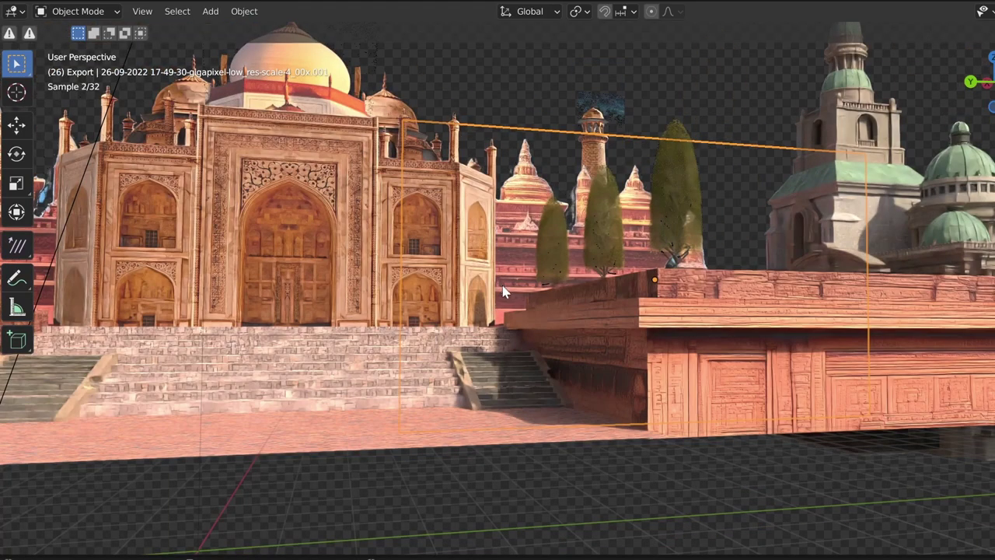
click(646, 347)
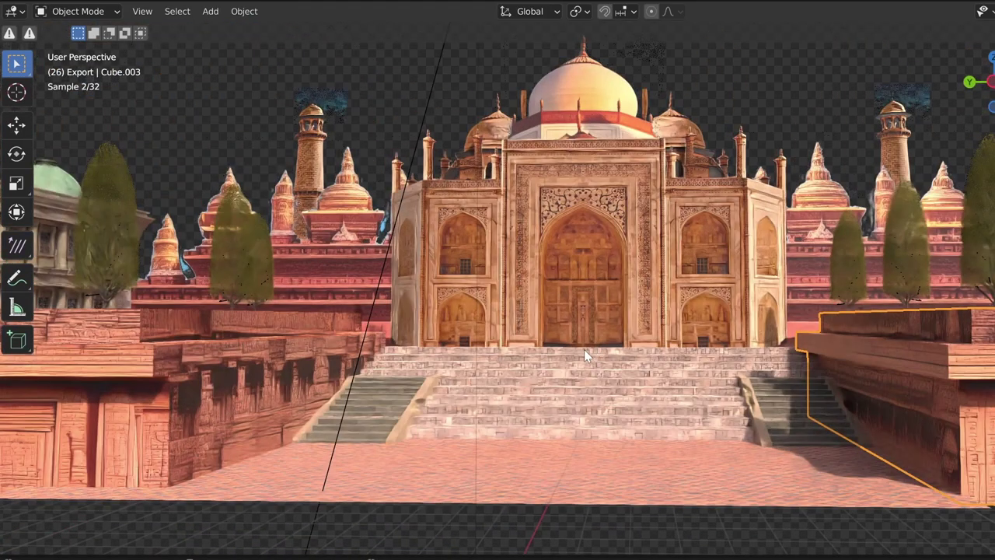
Select the temple's main facade and examine the scene's frontal composition with its staircase, flanking walls and dome
scroll(584, 349, up, 4)
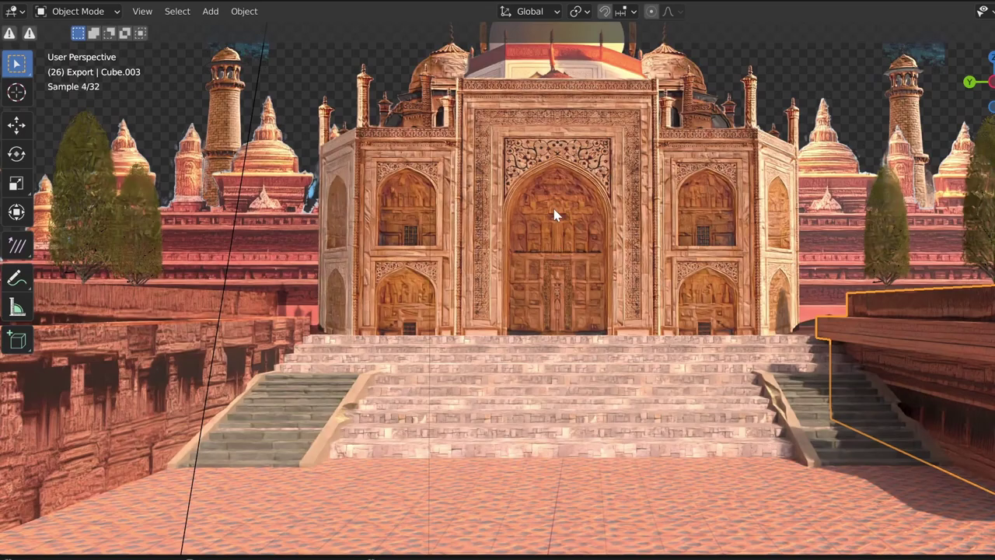
click(554, 208)
scroll(553, 208, down, 2)
scroll(559, 266, up, 1)
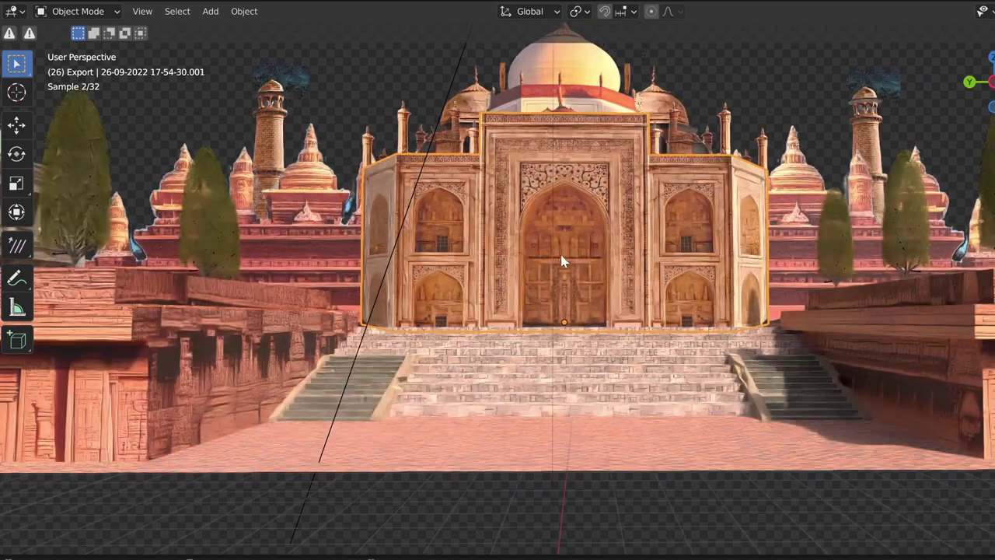
scroll(584, 262, up, 1)
scroll(580, 319, up, 2)
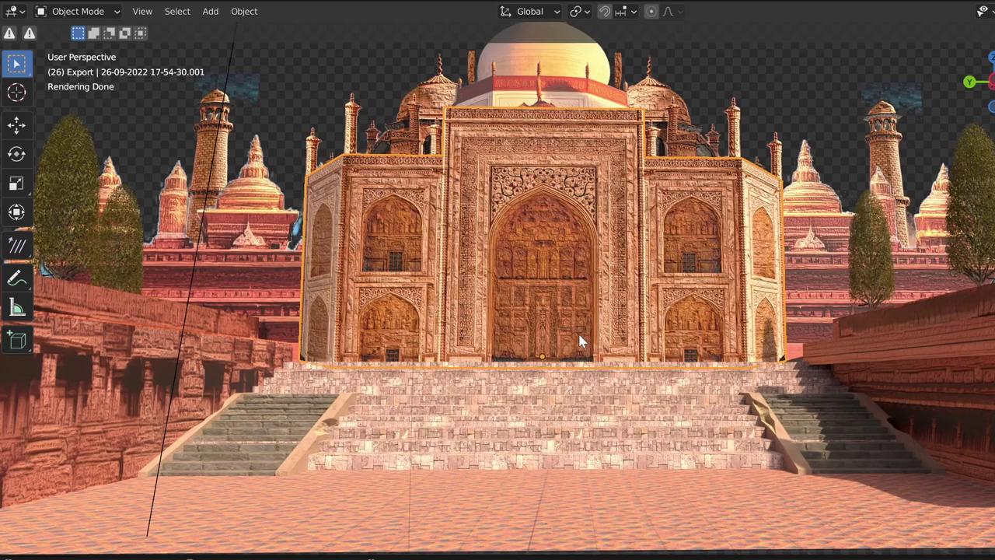
scroll(579, 342, down, 2)
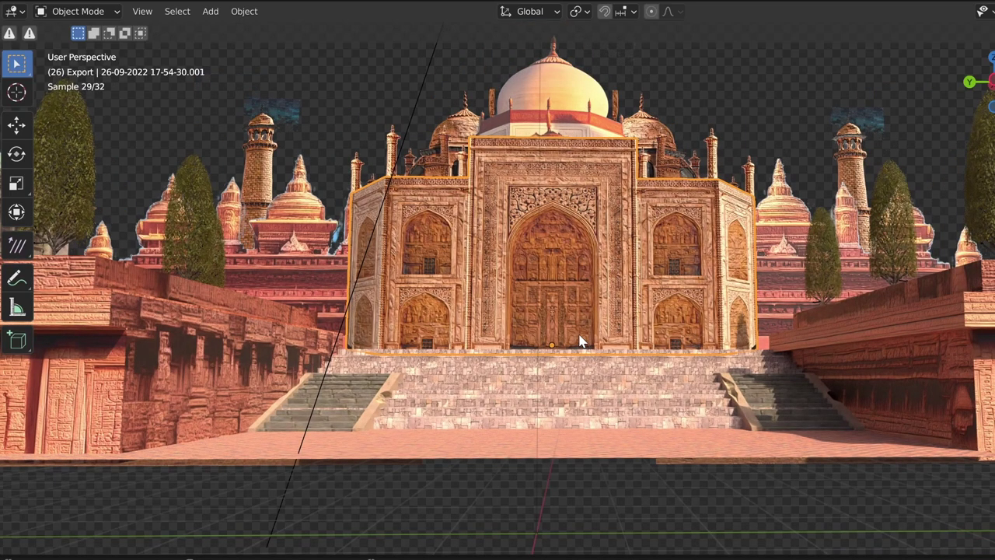
scroll(579, 342, up, 2)
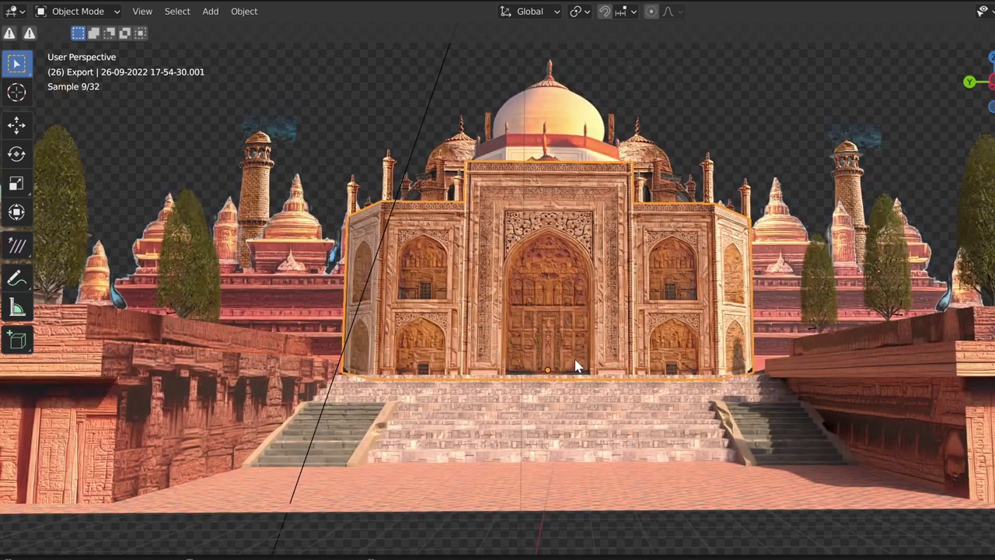
key(KP_0)
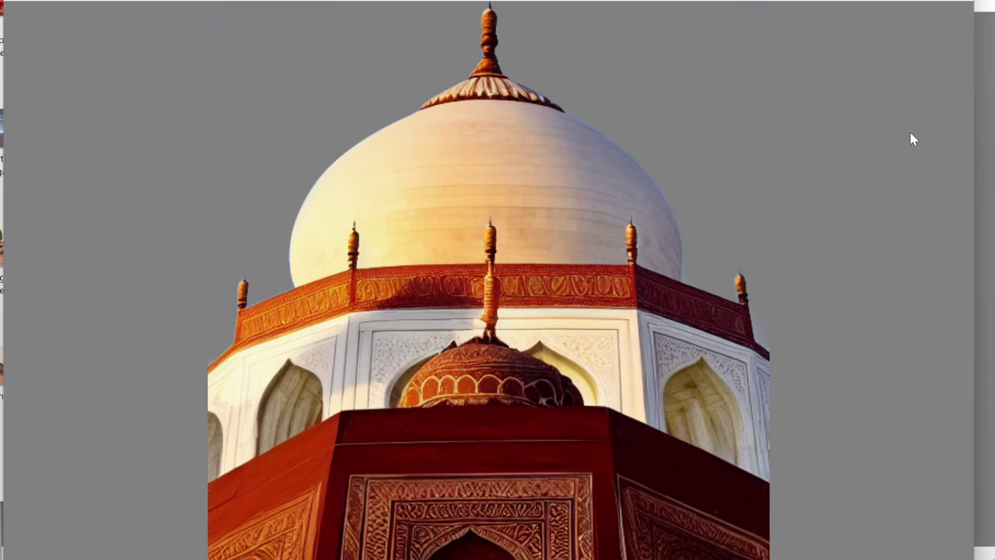
Leave the dome texture image and look through the DuckDuckGo image results for "indian temple taj mahal"
click(914, 139)
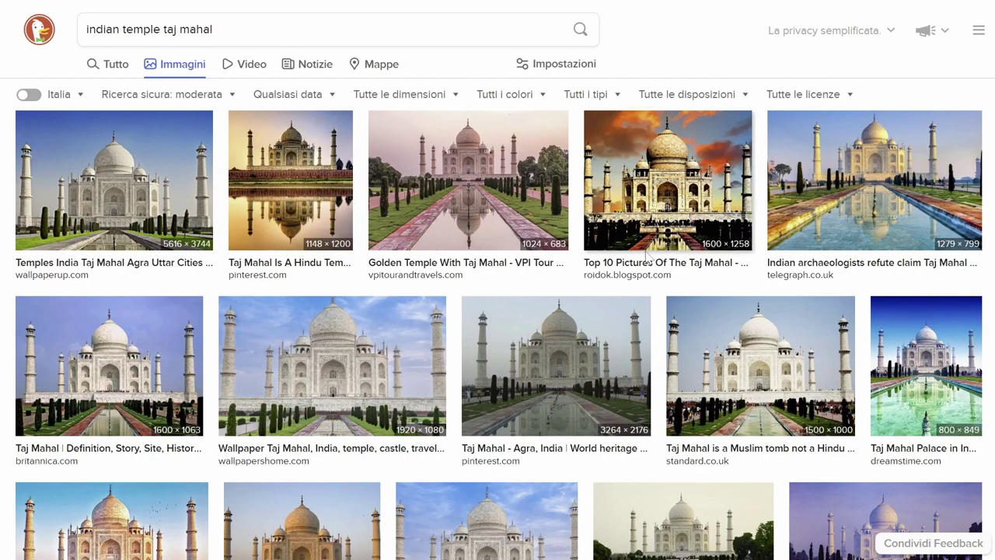
scroll(639, 257, down, 1)
scroll(639, 256, down, 5)
scroll(639, 257, up, 5)
scroll(638, 257, up, 1)
scroll(639, 256, down, 3)
scroll(639, 253, up, 3)
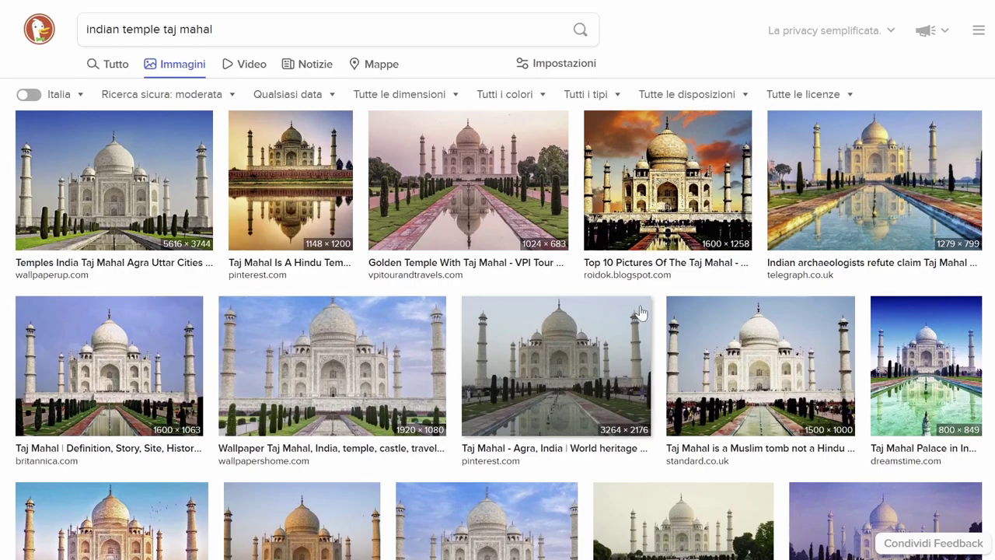
Restrict the image results to the licence "Modifica, condivisione e utilizzo commerciale" and skim the filtered Taj Mahal photos
click(801, 94)
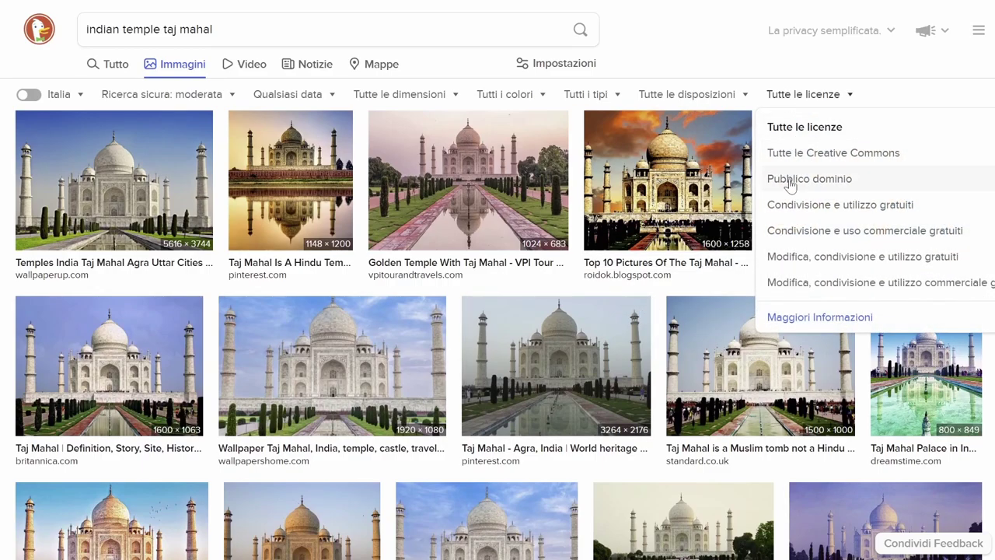
click(835, 283)
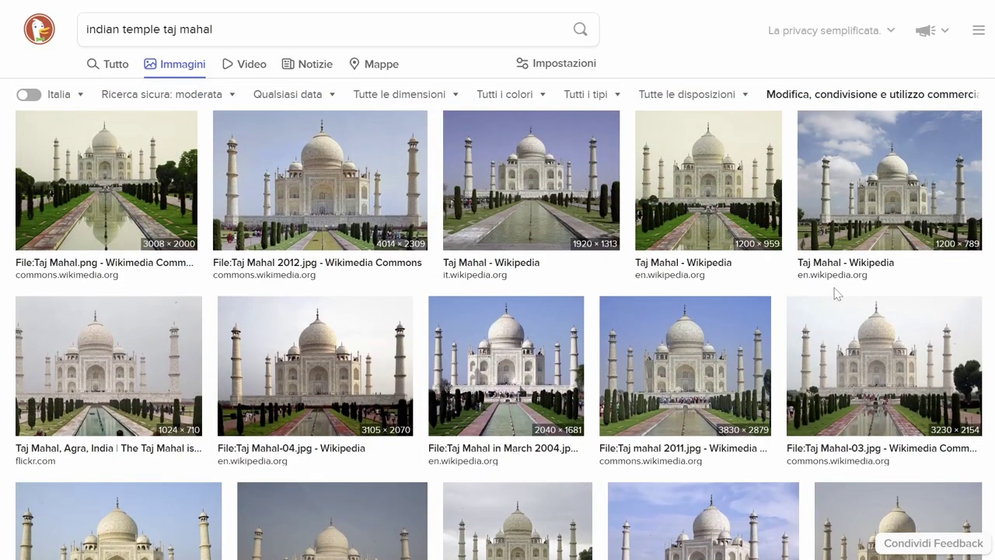
scroll(837, 293, down, 20)
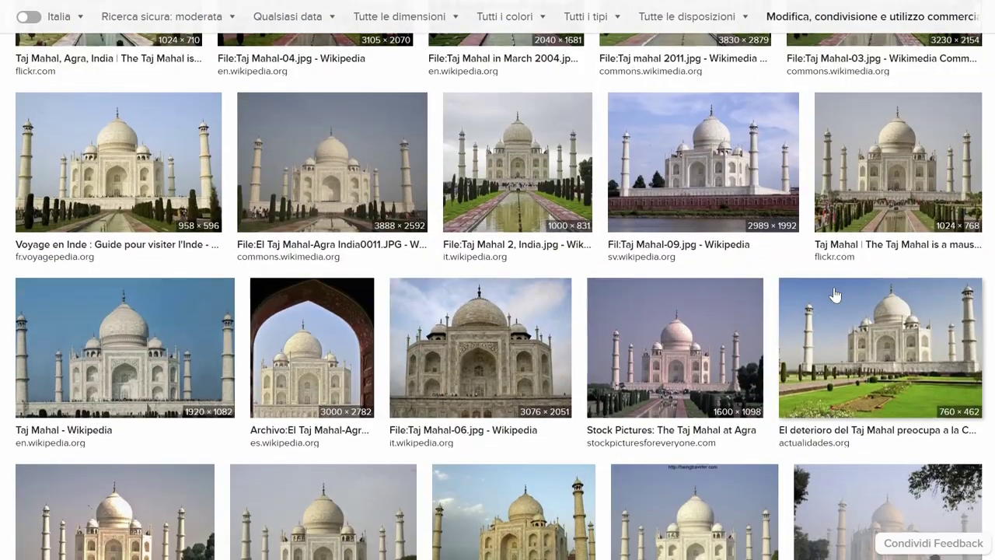
scroll(837, 293, down, 10)
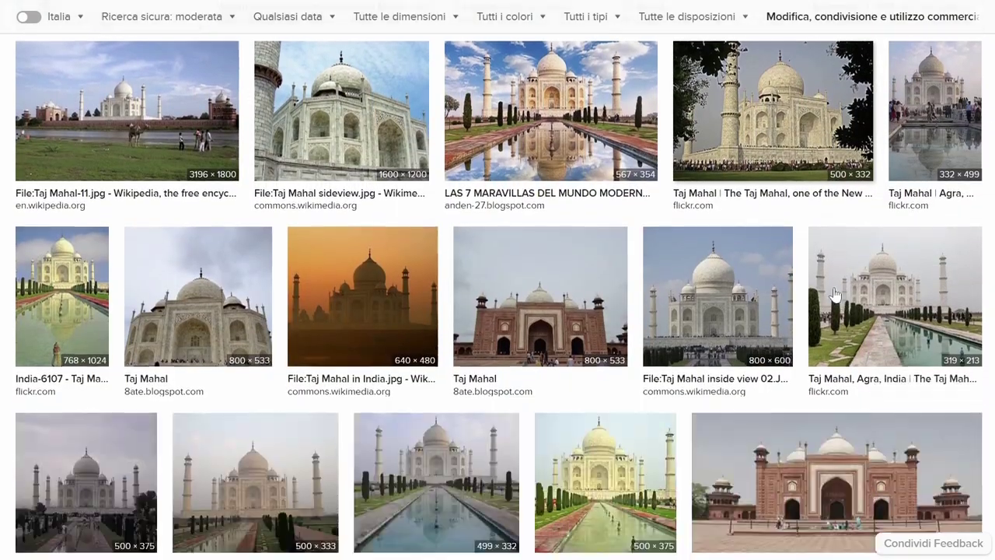
scroll(836, 293, down, 3)
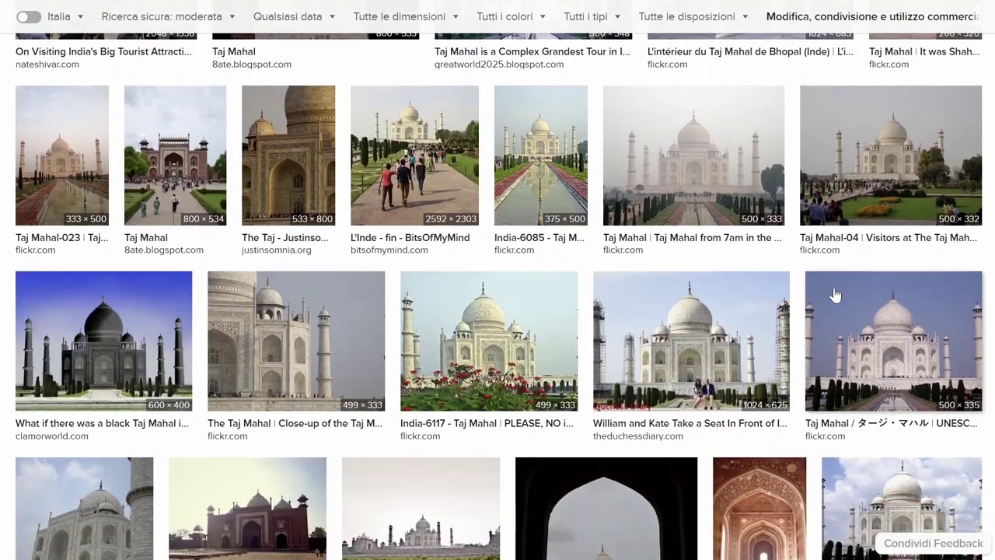
scroll(836, 293, up, 15)
scroll(837, 293, up, 15)
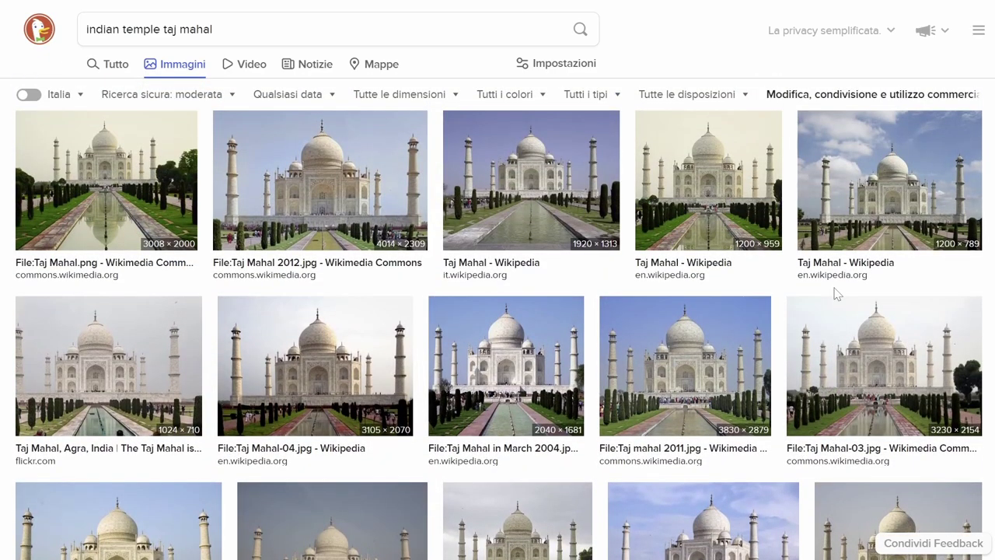
scroll(843, 293, down, 1)
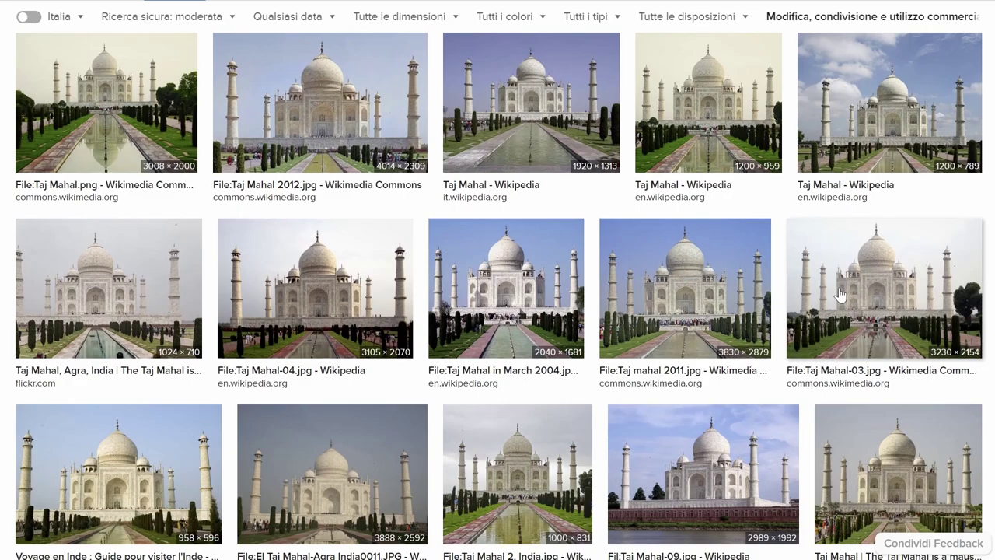
scroll(839, 293, up, 1)
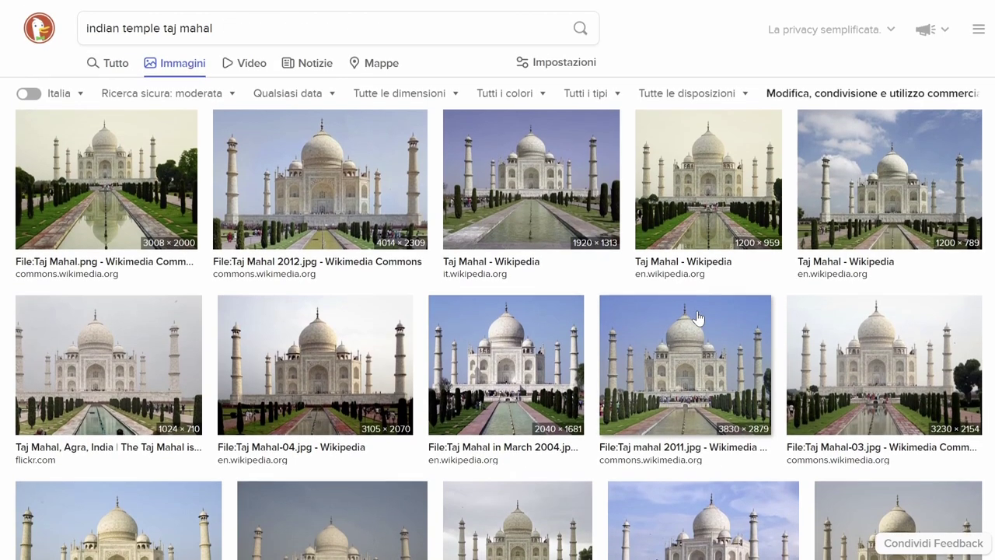
Compare the viewpoints, lighting and resolutions of the licence-filtered Taj Mahal photos, returning to the first rows
scroll(697, 317, down, 2)
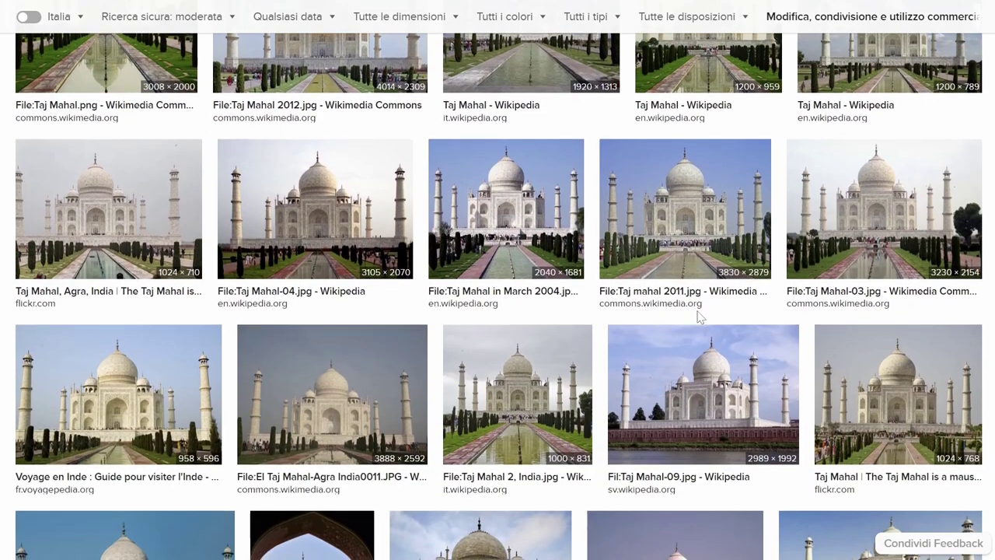
scroll(697, 317, down, 1)
scroll(698, 317, down, 1)
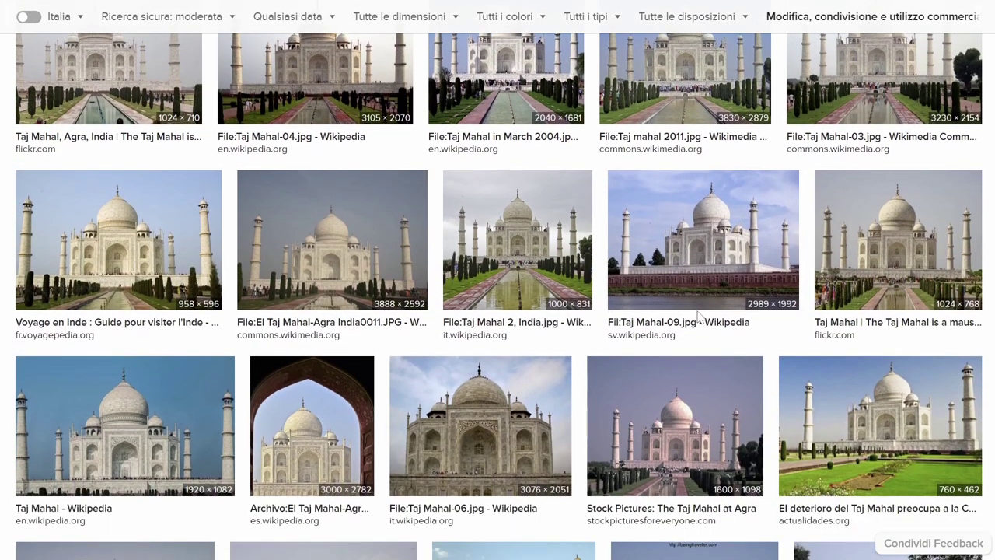
scroll(698, 317, down, 1)
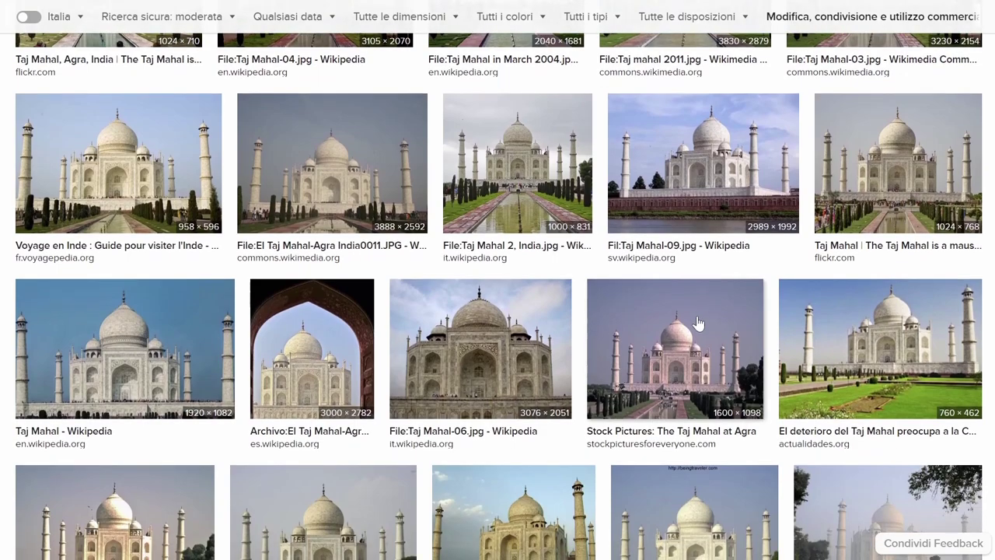
scroll(696, 317, down, 3)
scroll(697, 323, down, 1)
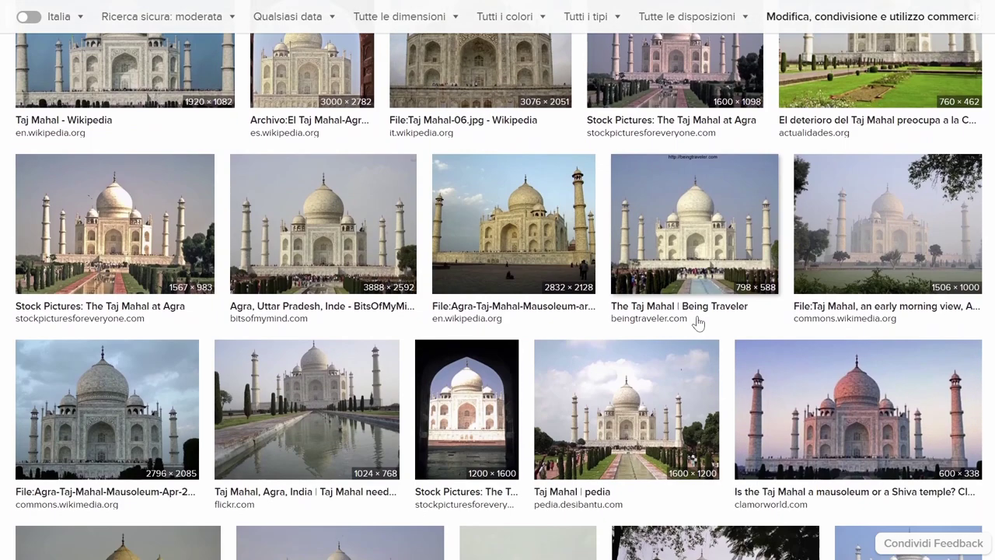
scroll(698, 322, down, 2)
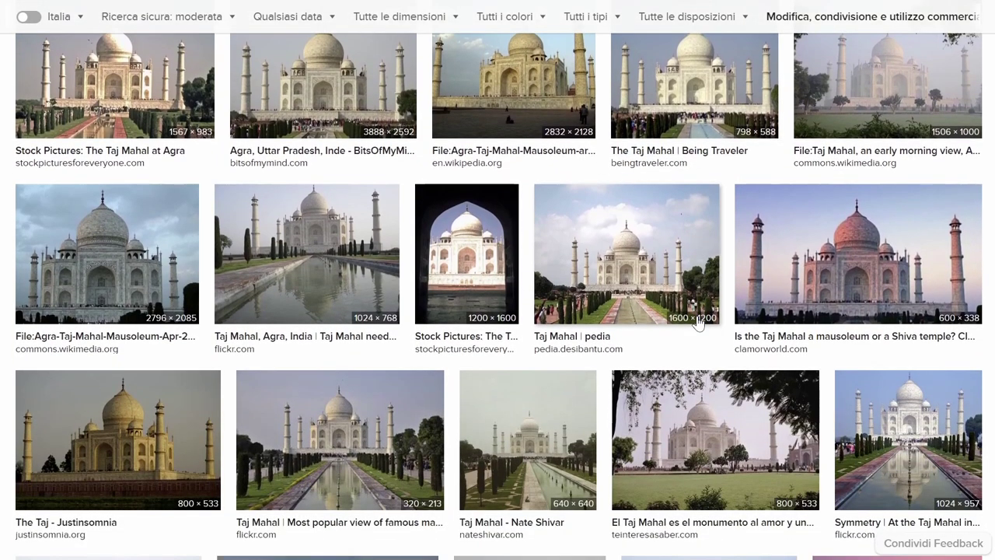
scroll(698, 322, down, 3)
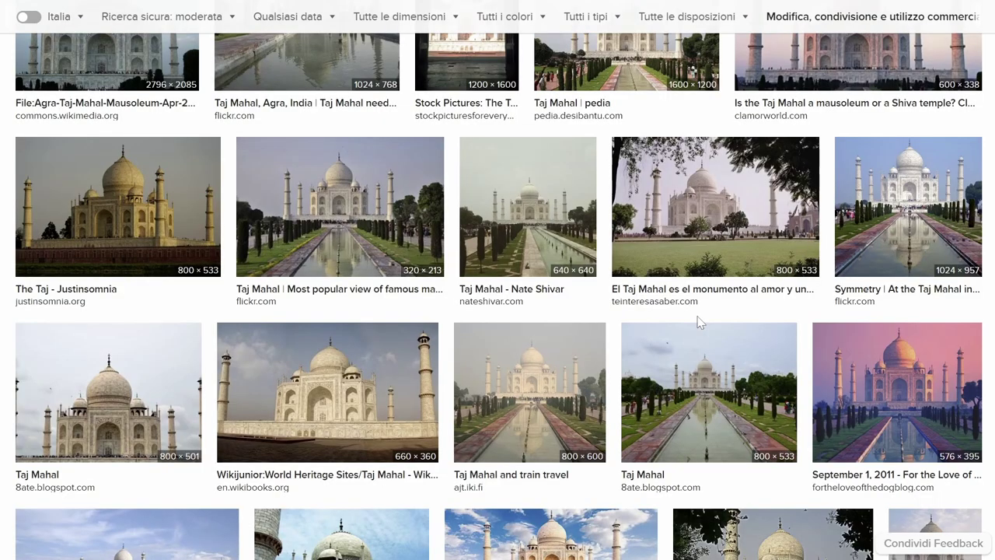
scroll(709, 279, up, 1)
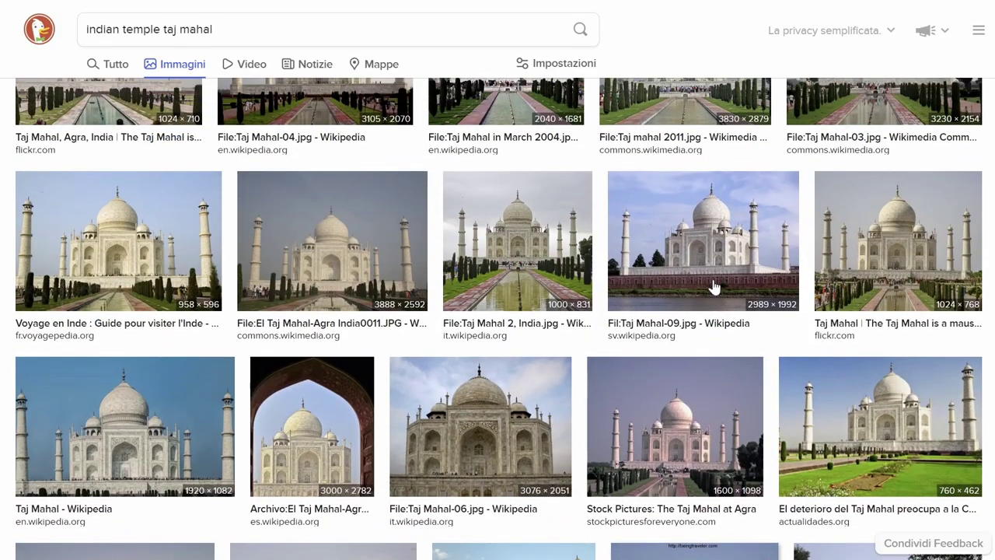
scroll(715, 288, up, 2)
scroll(719, 290, up, 2)
scroll(719, 290, down, 1)
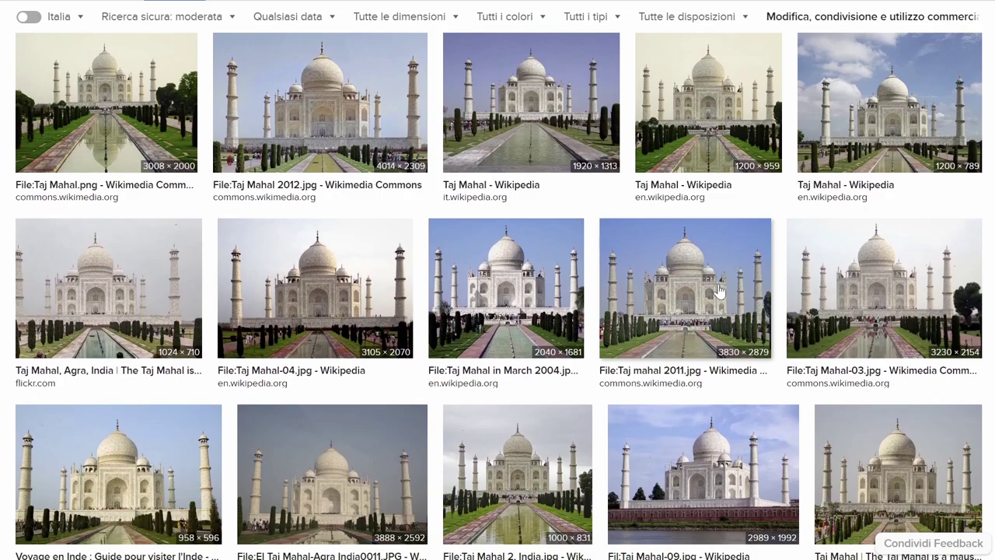
Review more of the reusable Taj Mahal photos row by row, and switch back to Blender to view the temple's paving and staircase up close
scroll(719, 290, down, 1)
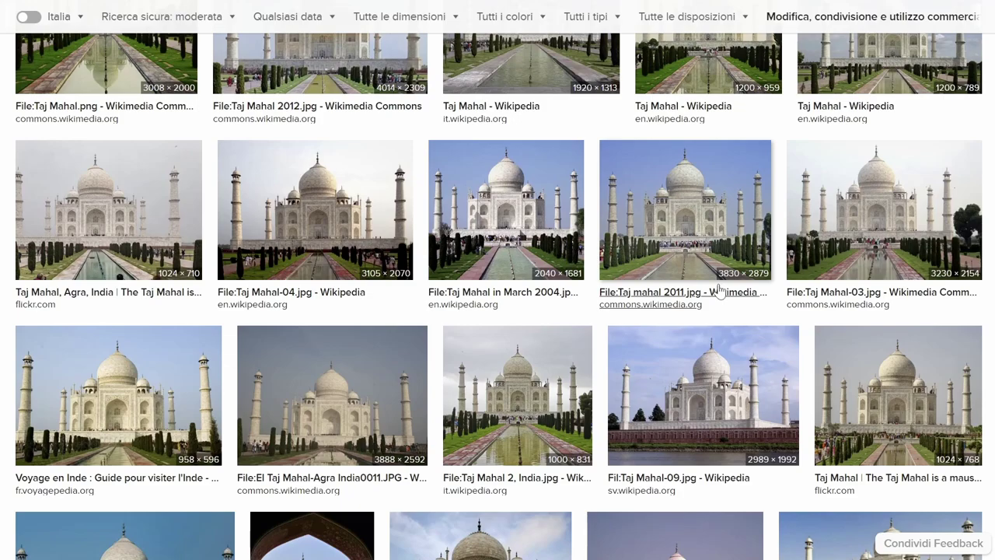
scroll(719, 290, down, 2)
scroll(724, 293, down, 1)
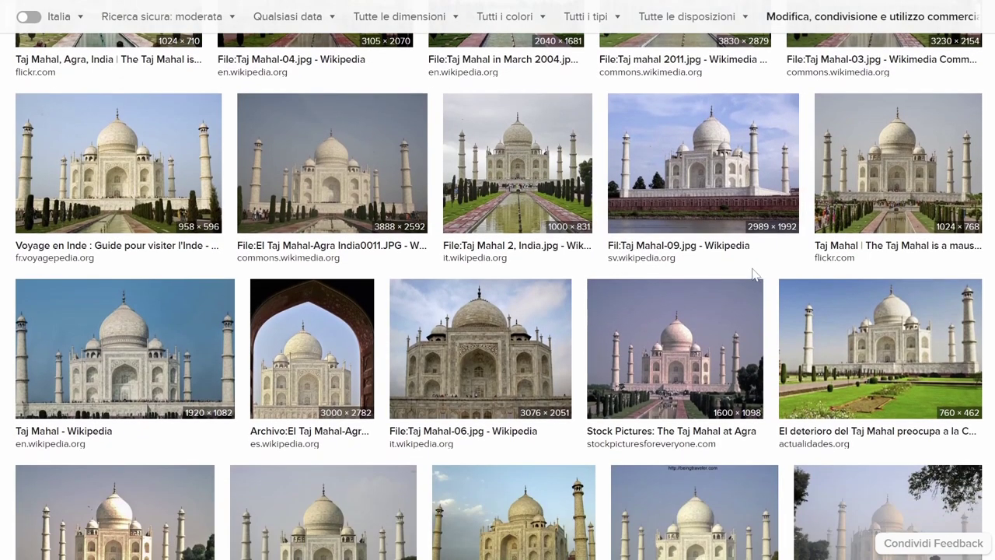
scroll(772, 261, down, 1)
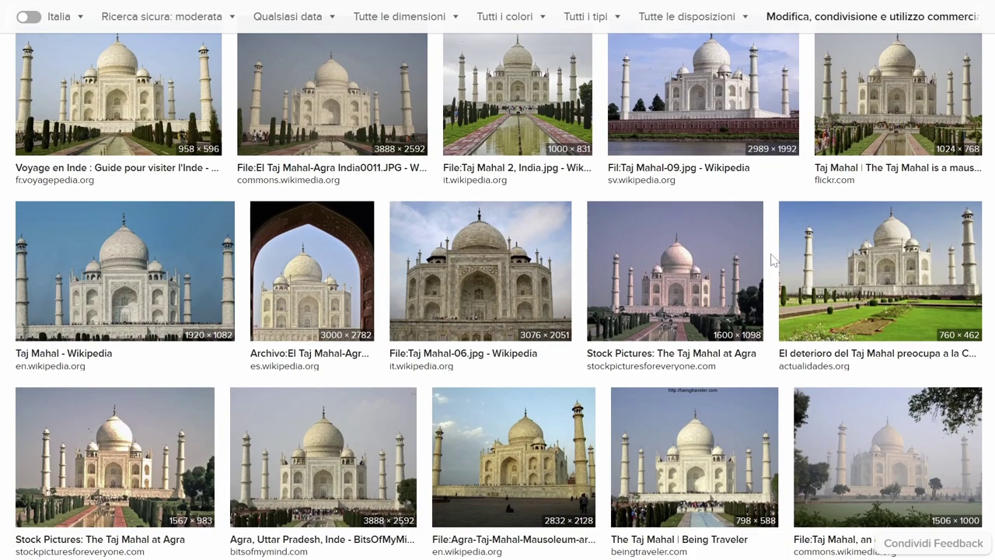
scroll(772, 261, down, 1)
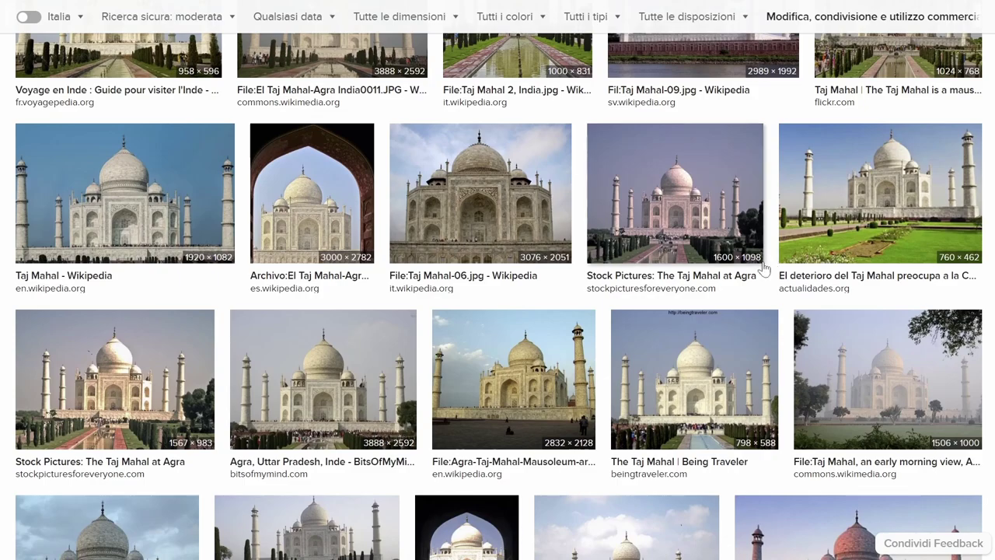
scroll(771, 262, down, 1)
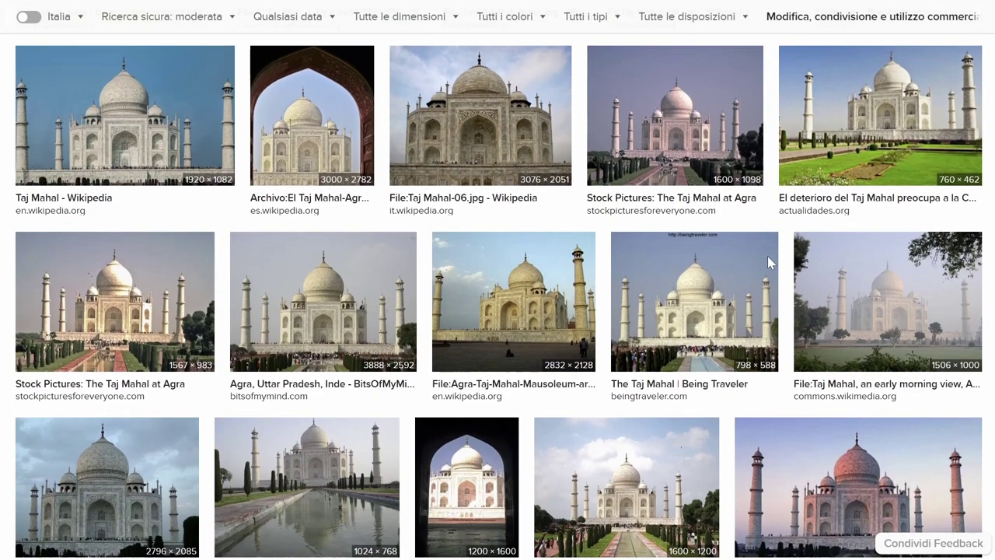
scroll(768, 264, down, 1)
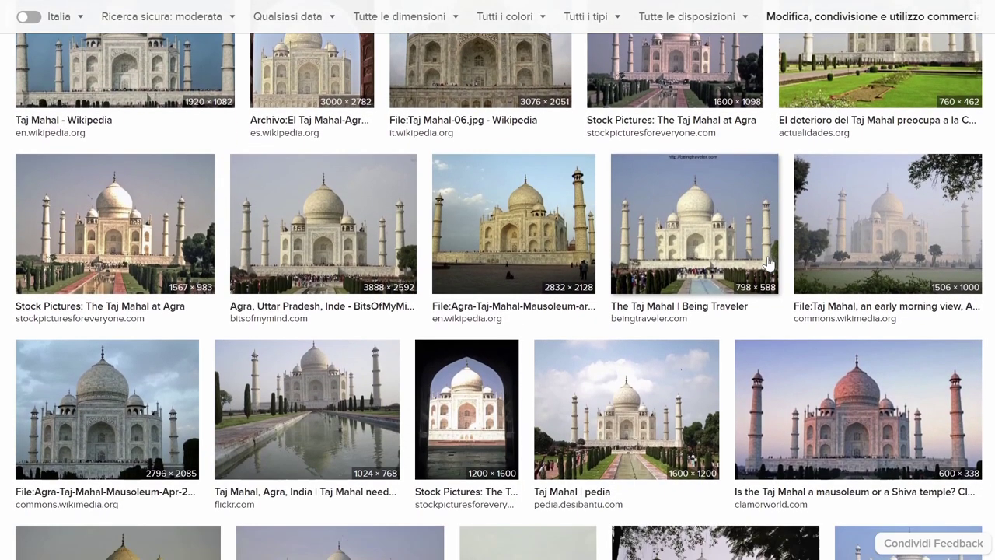
scroll(768, 265, down, 1)
scroll(768, 264, up, 6)
scroll(768, 264, up, 3)
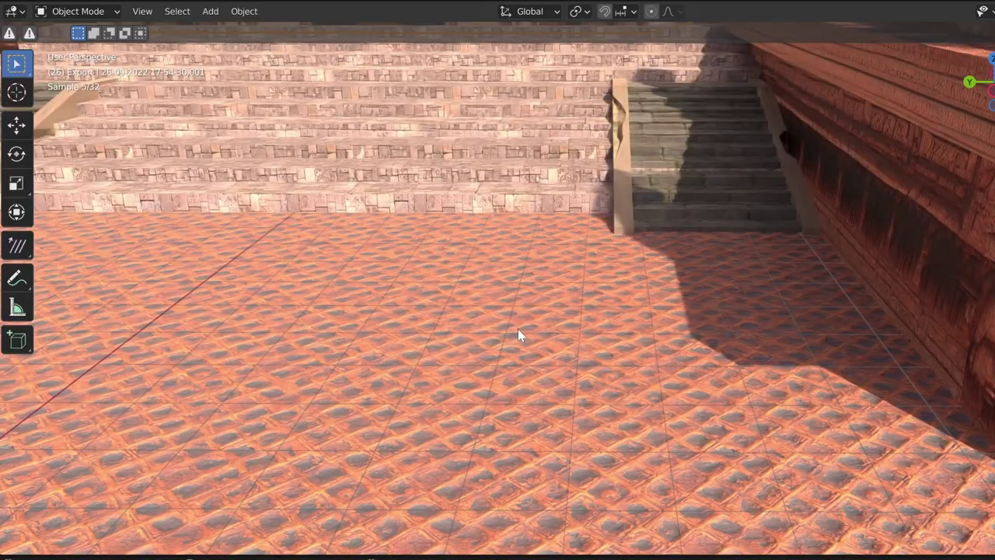
Examine the temple's paving, staircase and carved facade from close up and from farther back, shifting the viewpoint around the entrance
drag(518, 329, 479, 306)
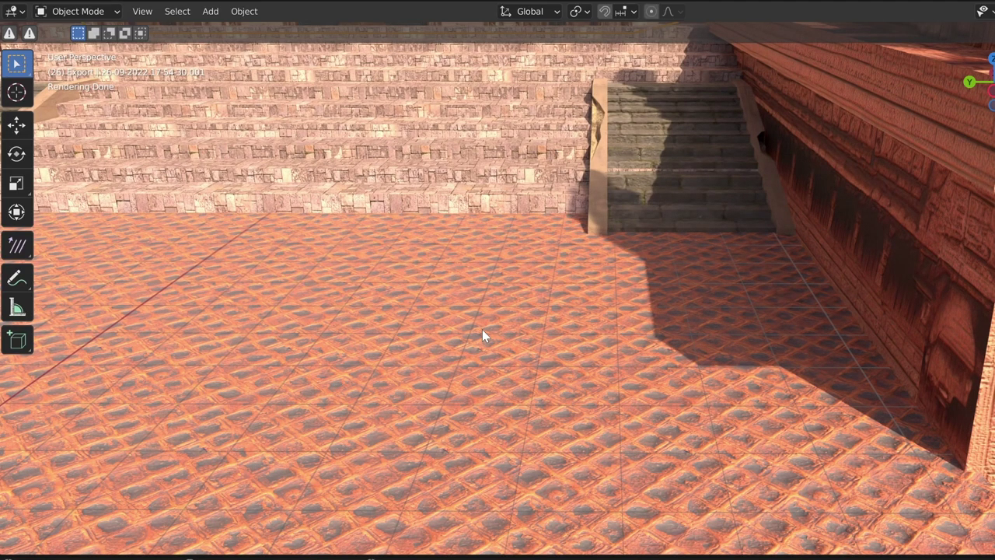
scroll(482, 329, down, 3)
drag(482, 329, 630, 329)
scroll(533, 308, down, 3)
scroll(521, 379, up, 2)
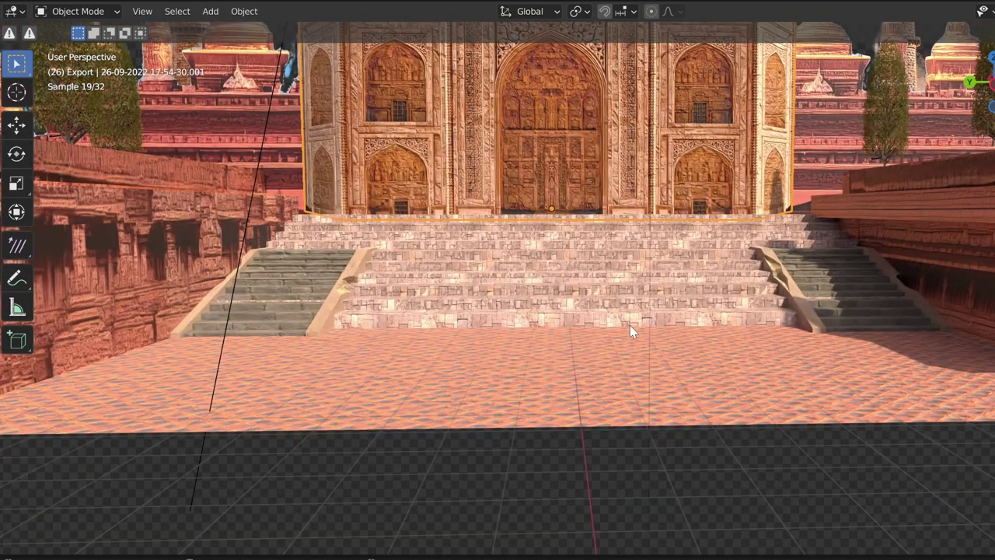
drag(630, 325, 620, 416)
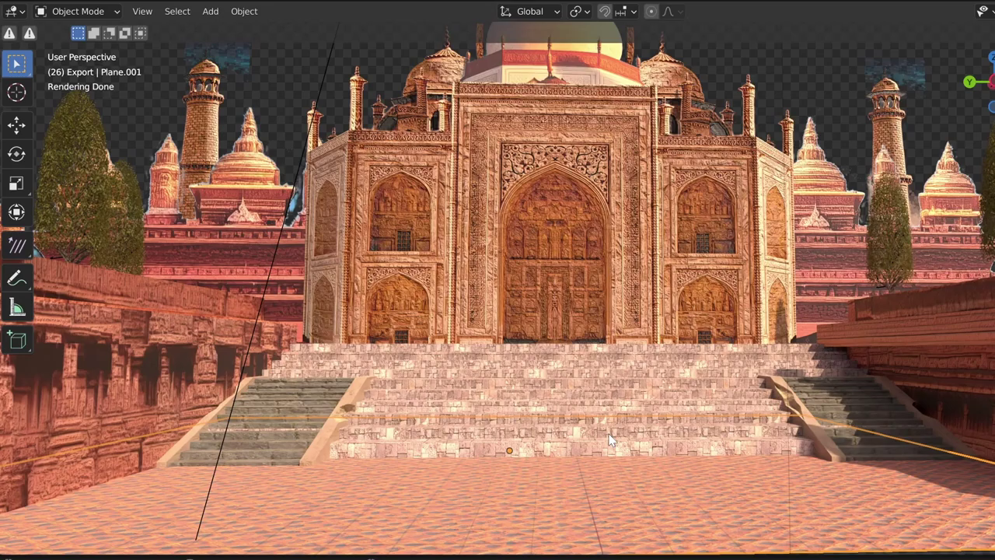
drag(609, 440, 655, 434)
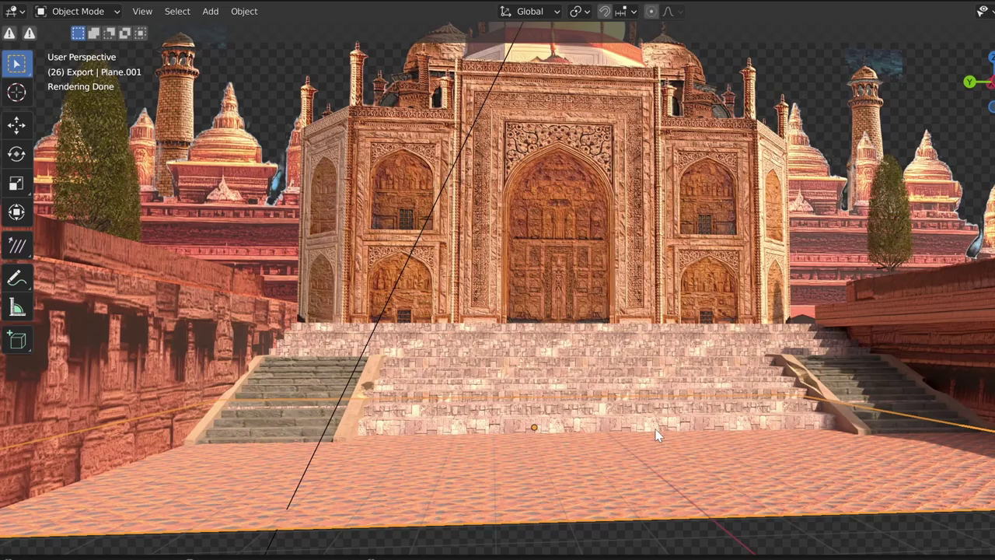
drag(714, 424, 691, 436)
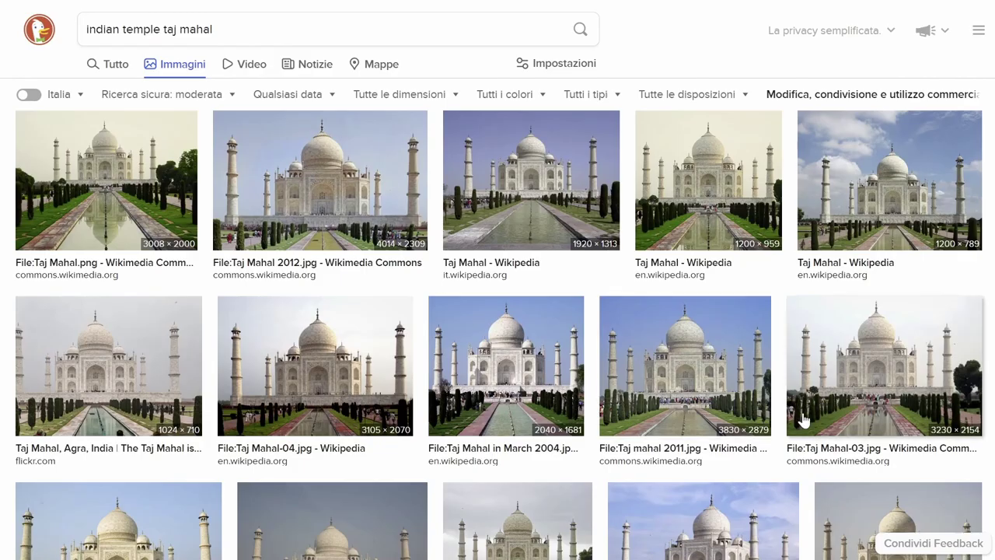
Switch to the DuckDuckGo Taj Mahal photos, check the licence filter's options and skim the results filtered by "Modifica, condivisione e utilizzo commerciale"
scroll(803, 415, down, 3)
scroll(198, 134, up, 3)
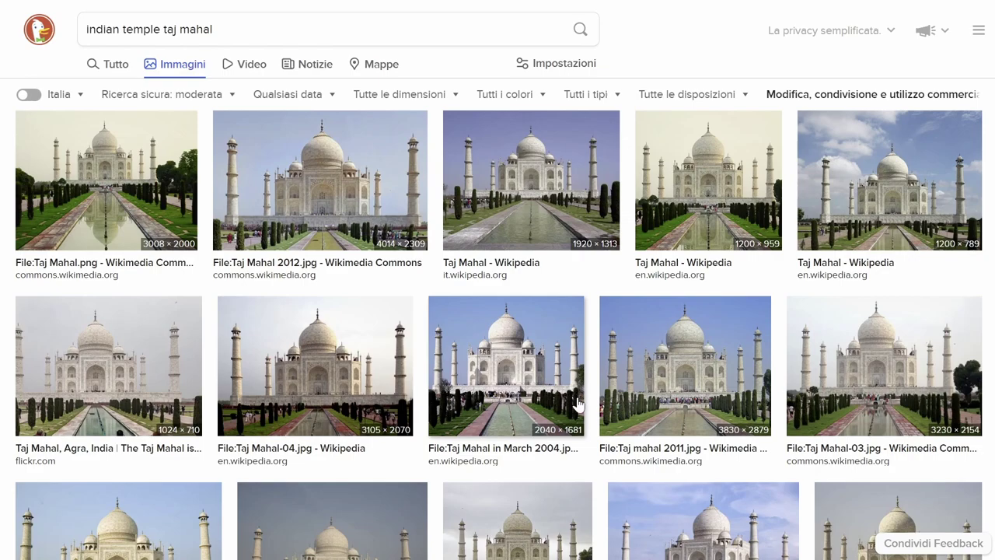
click(906, 97)
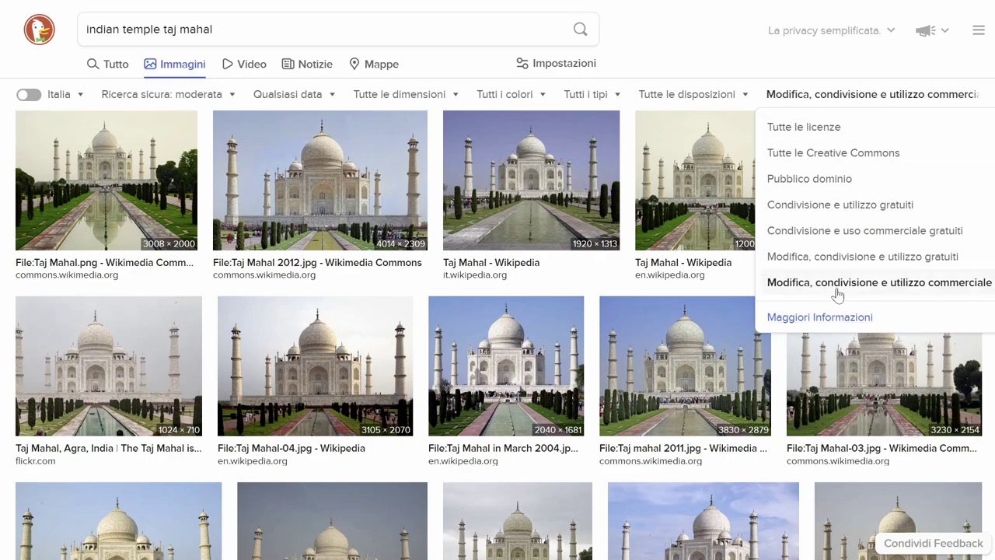
click(620, 290)
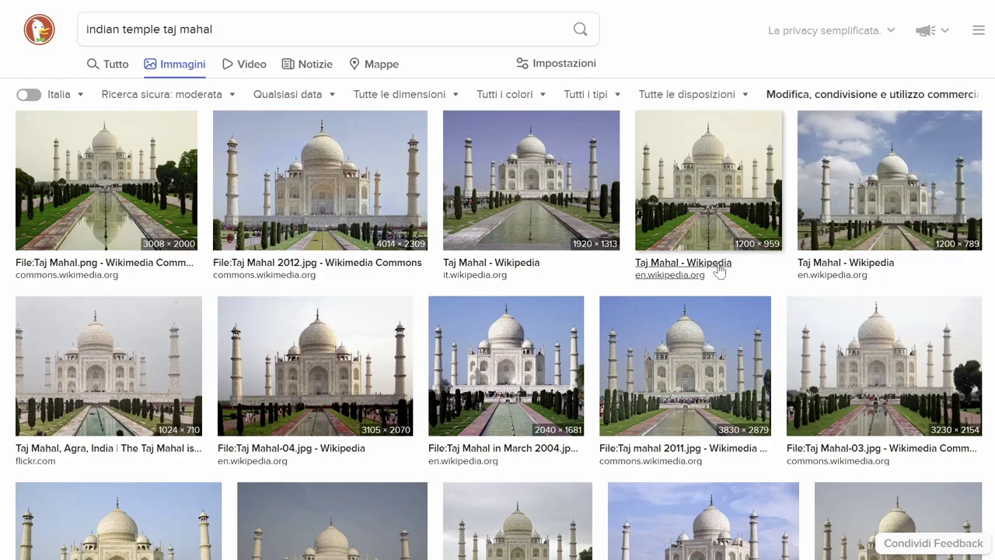
scroll(715, 303, down, 1)
scroll(715, 304, down, 5)
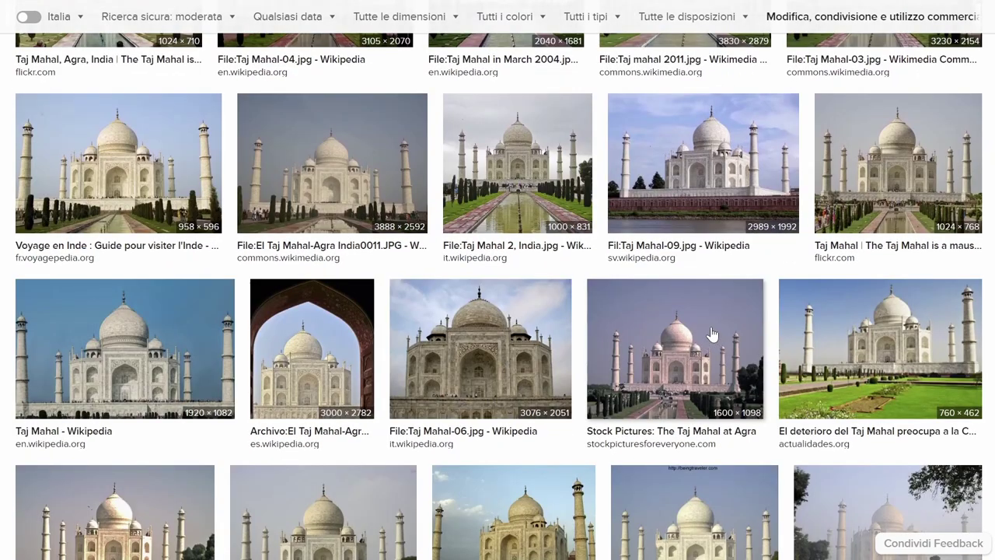
scroll(711, 333, up, 6)
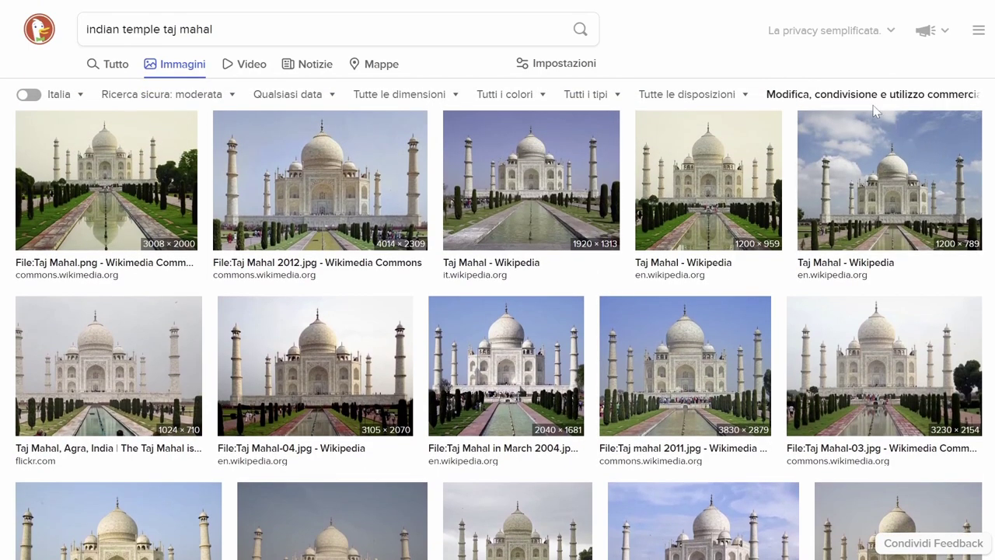
click(873, 108)
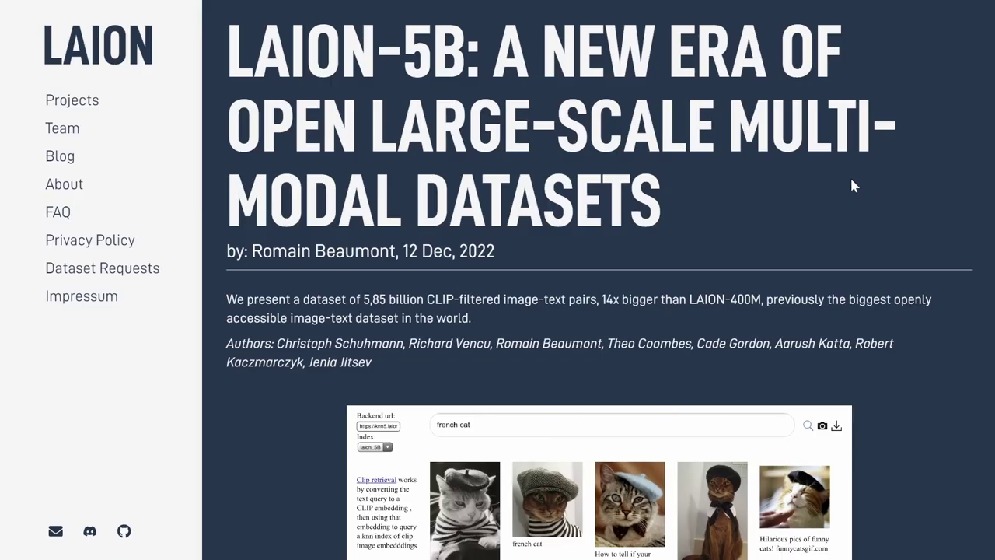
Read the LAION-5B article through its dataset disclaimer, highlighting the word "NSFW" and the bold advice against creating ready-to-go industrial products
scroll(852, 186, down, 2)
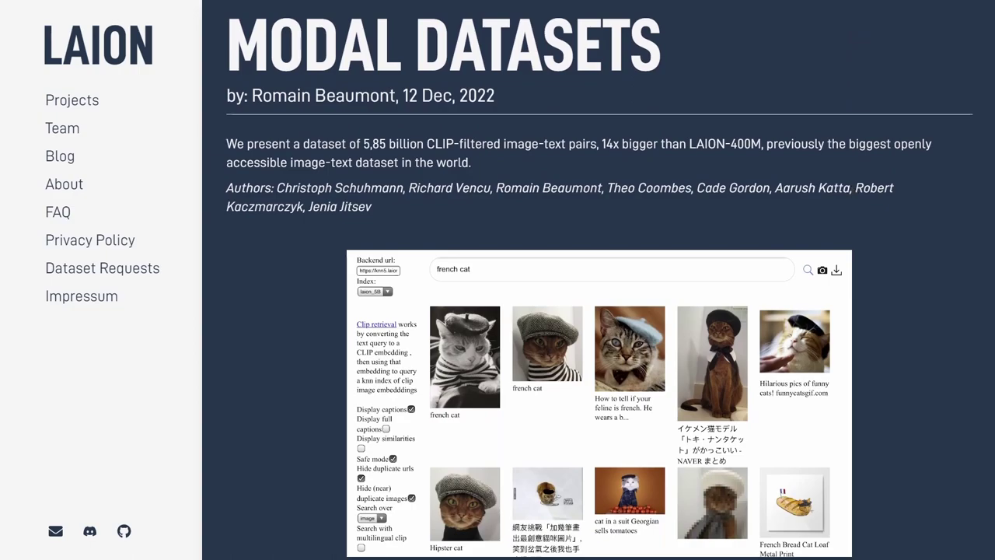
scroll(878, 185, down, 2)
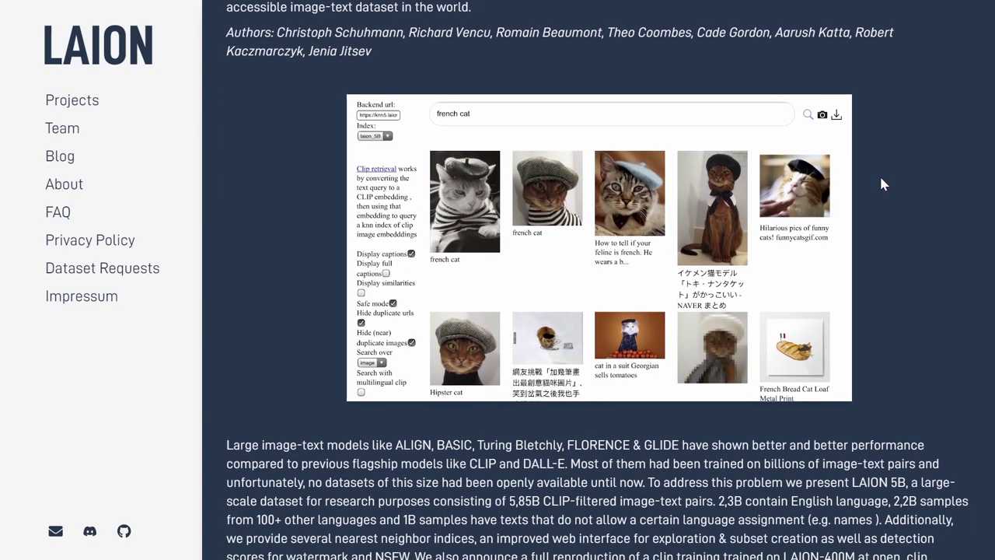
scroll(879, 185, down, 1)
scroll(882, 184, down, 2)
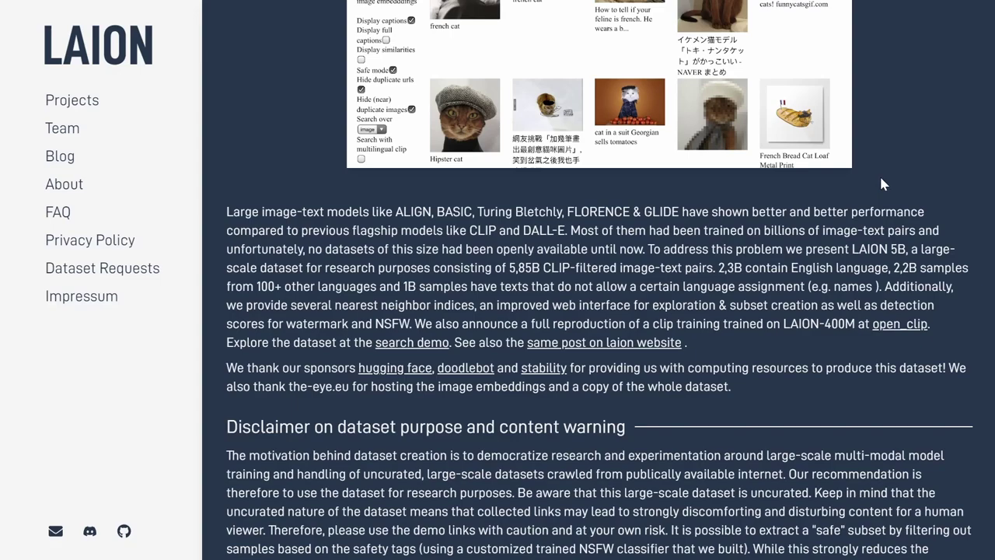
scroll(881, 184, down, 4)
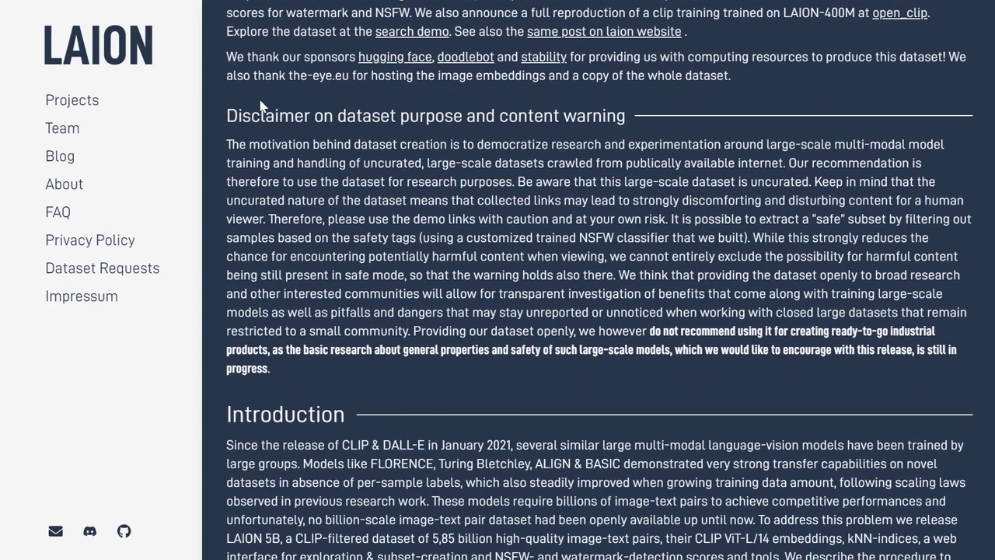
drag(224, 109, 371, 375)
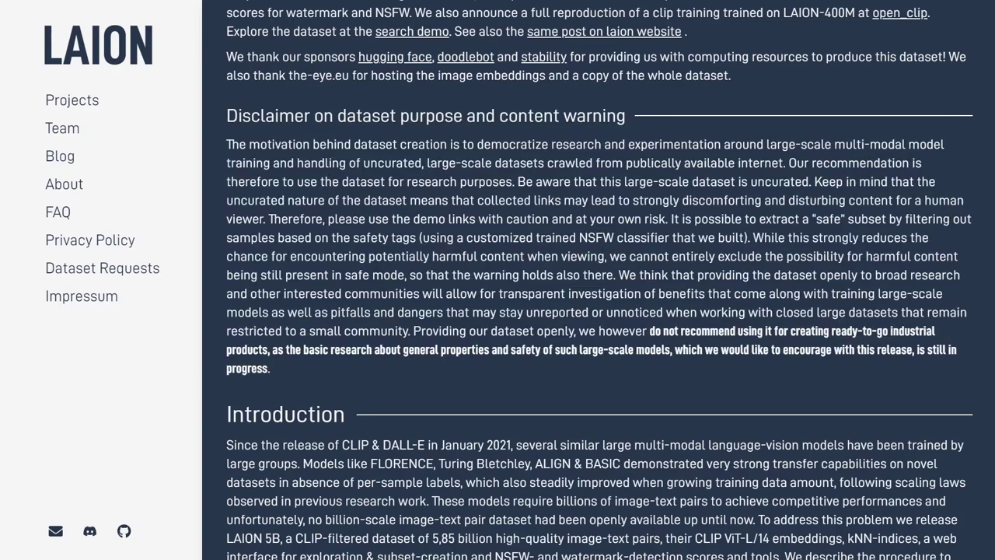
double_click(597, 237)
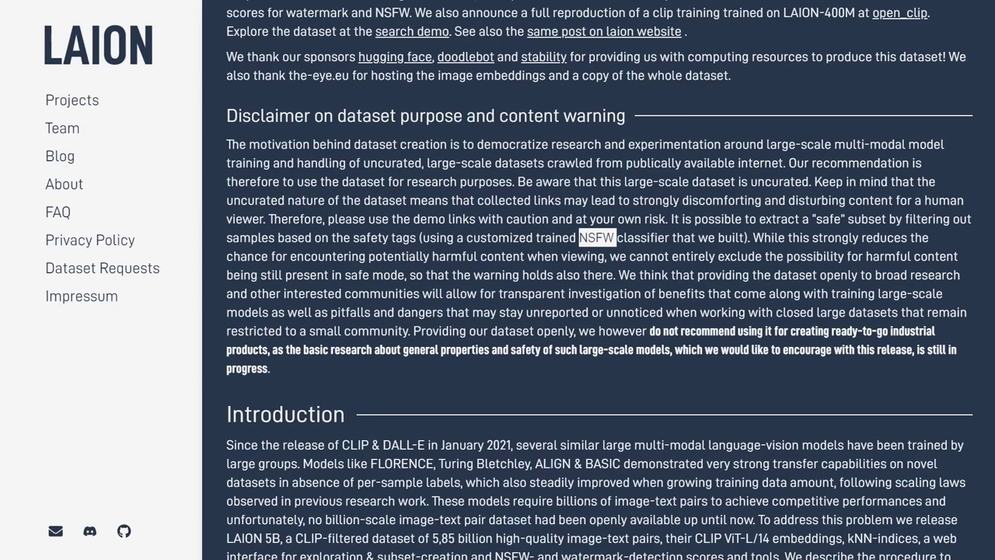
drag(648, 331, 664, 377)
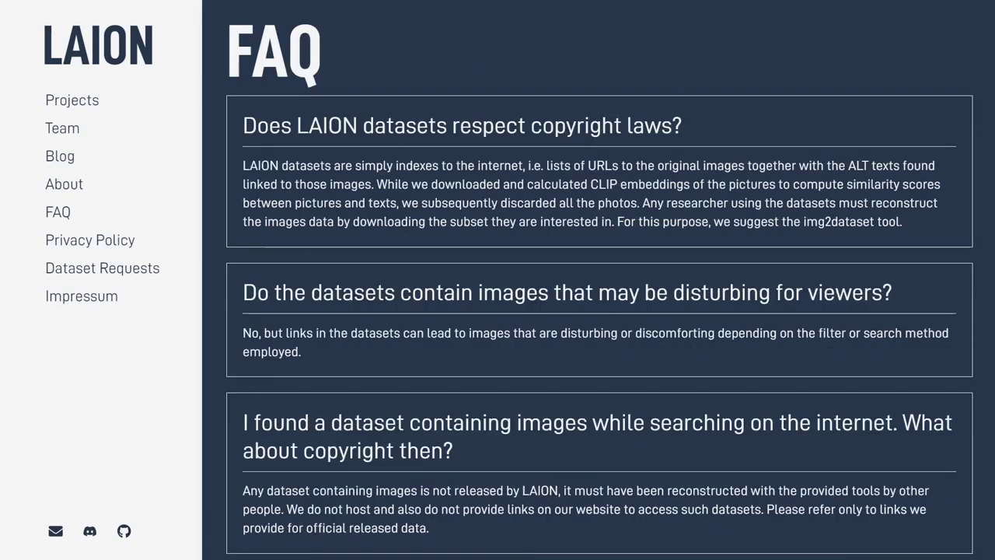
Read the LAION FAQ answer to "Does LAION datasets respect copyright laws?", highlighting the passages on URL indexes and discarded photos
drag(243, 125, 921, 218)
click(232, 163)
drag(241, 165, 548, 167)
click(547, 167)
drag(548, 166, 702, 204)
click(807, 217)
drag(903, 222, 642, 203)
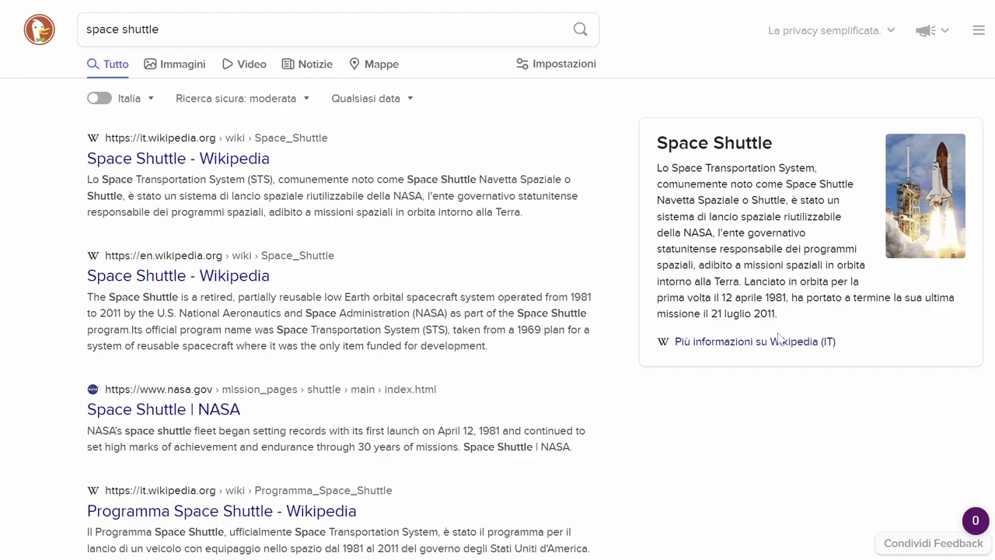
Skim the DuckDuckGo web results for "space shuttle" and open the English Wikipedia article on the Space Shuttle
scroll(576, 302, down, 1)
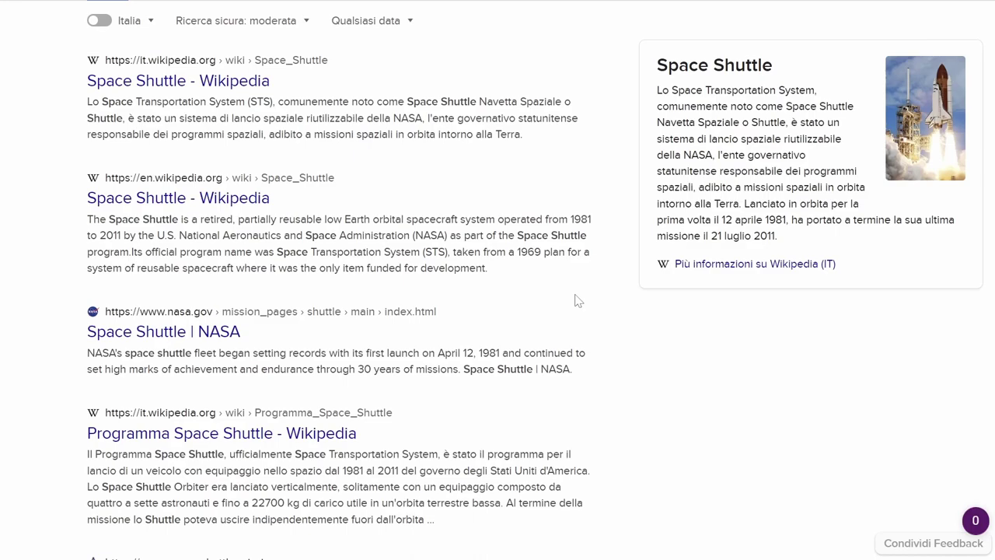
scroll(576, 302, down, 7)
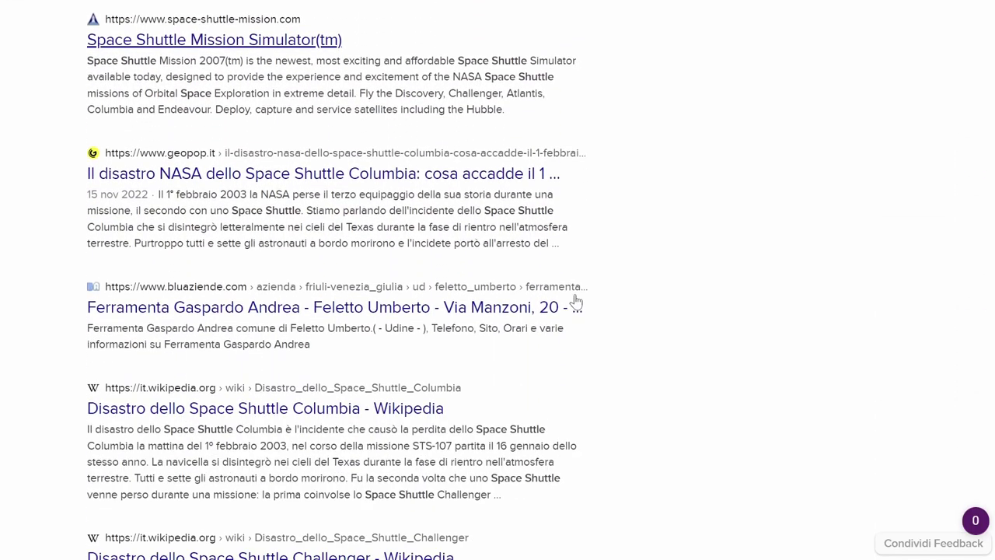
scroll(576, 301, down, 4)
scroll(576, 302, down, 5)
scroll(576, 302, up, 5)
scroll(576, 302, up, 11)
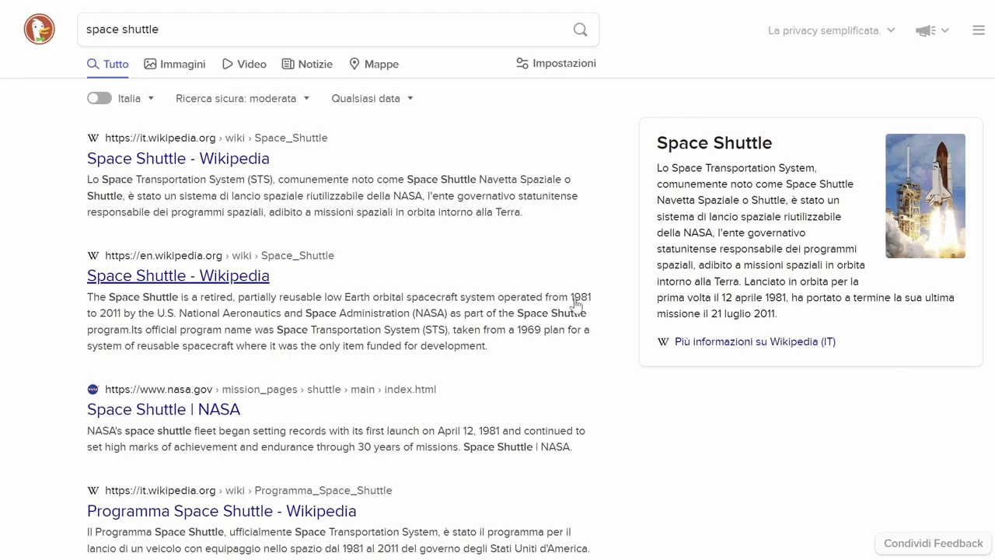
scroll(575, 303, down, 1)
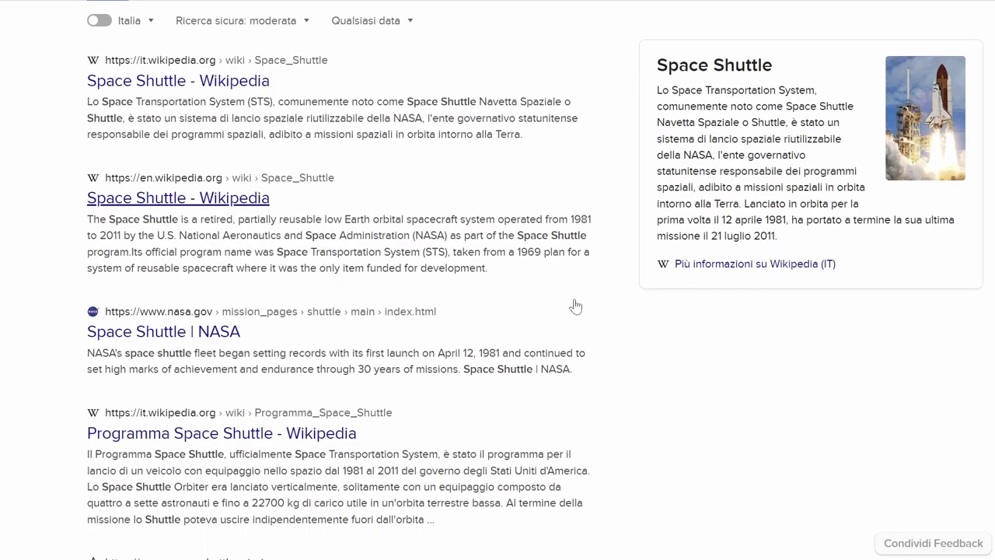
click(234, 207)
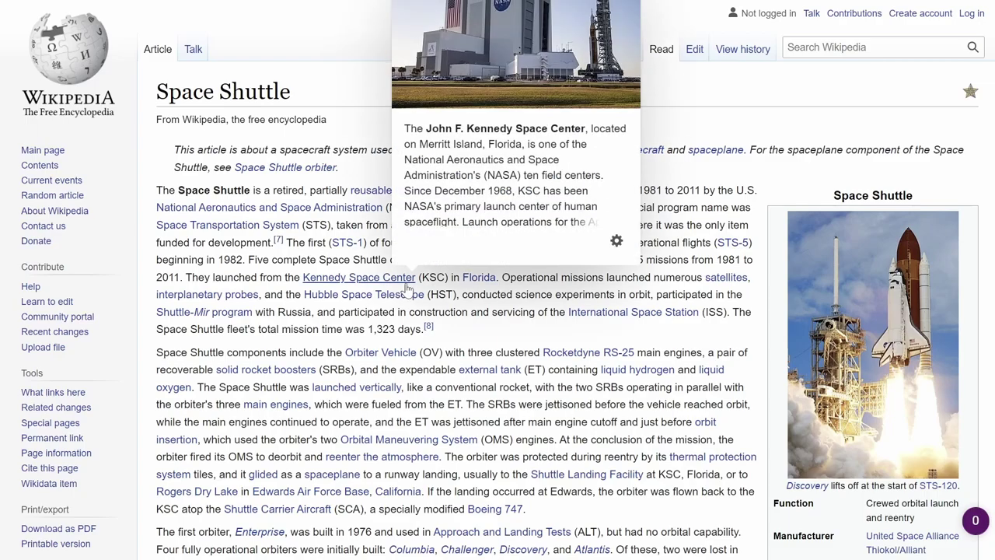
Skim the Space Shuttle article's introduction, infobox, contents list and design process section, and go back to the previous page
scroll(598, 356, down, 3)
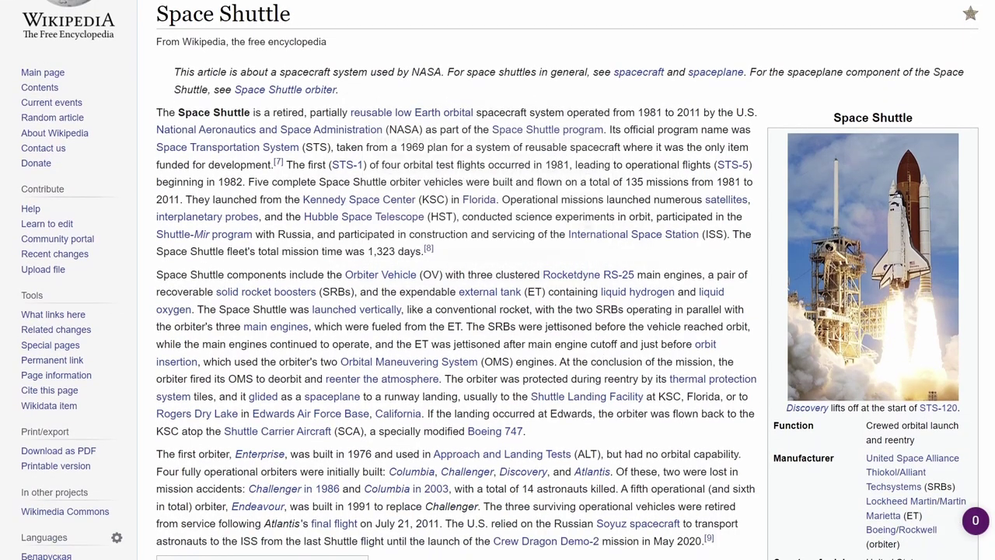
scroll(598, 354, down, 6)
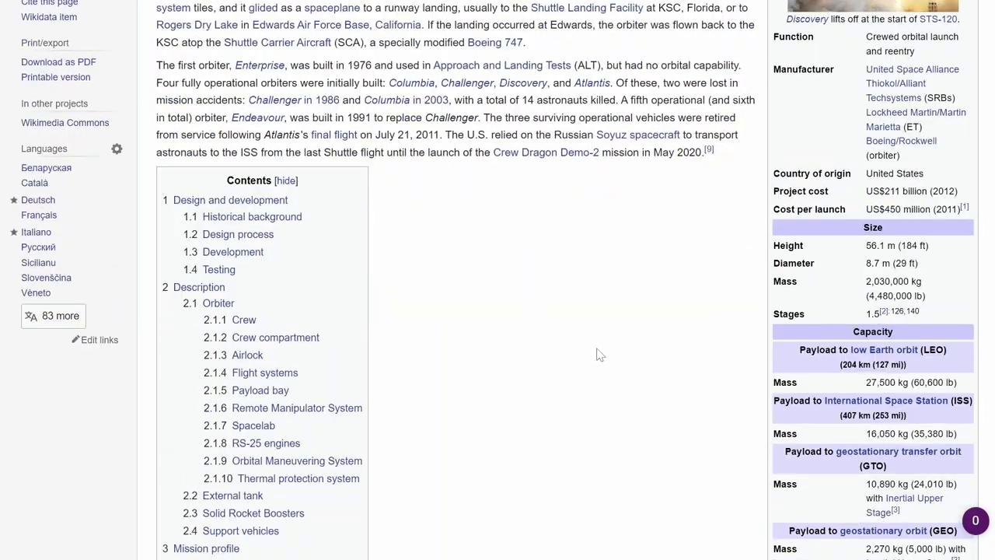
scroll(598, 354, down, 5)
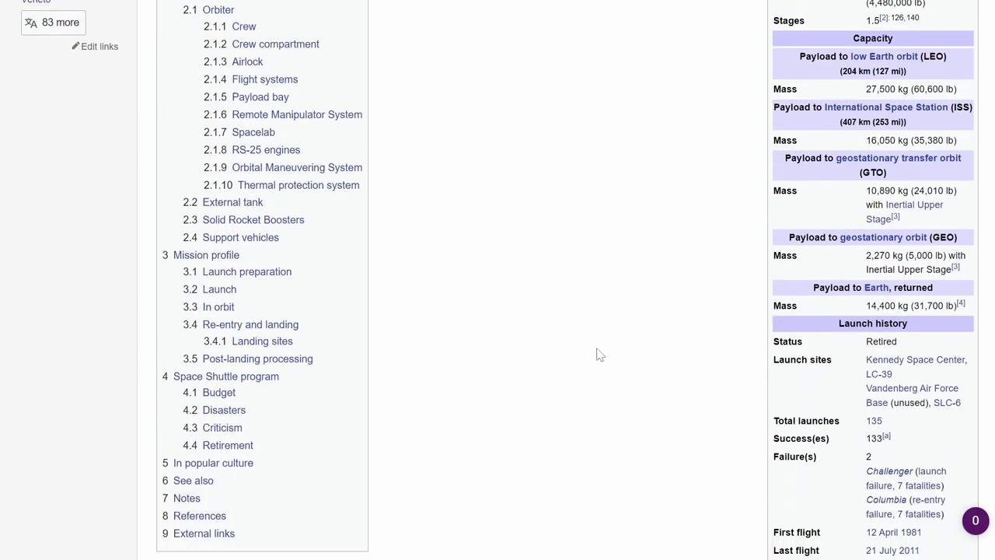
scroll(595, 351, up, 5)
scroll(588, 348, down, 6)
scroll(588, 347, down, 5)
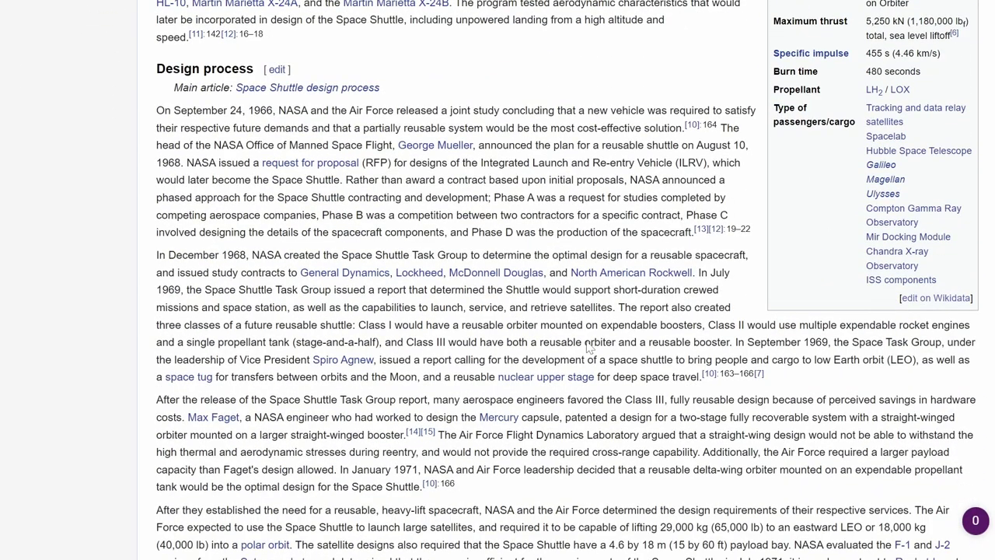
scroll(588, 347, down, 2)
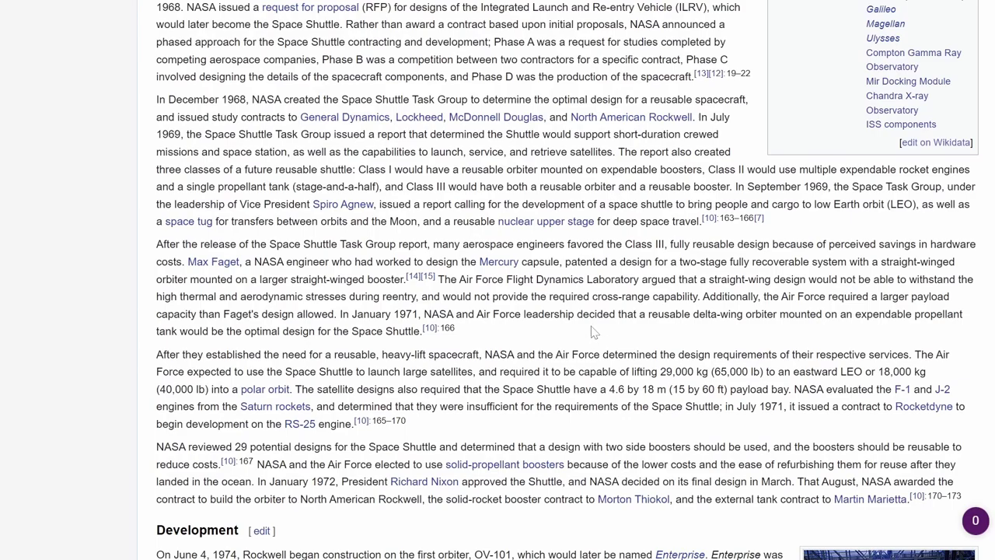
scroll(594, 333, down, 3)
scroll(594, 333, up, 2)
scroll(594, 333, up, 5)
scroll(594, 333, up, 14)
scroll(593, 333, up, 5)
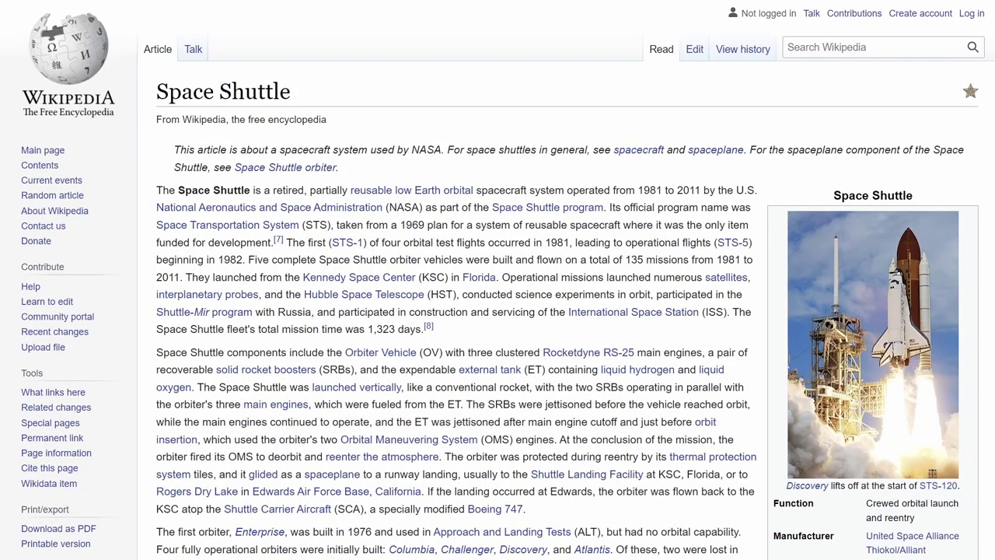
key(alt+Left)
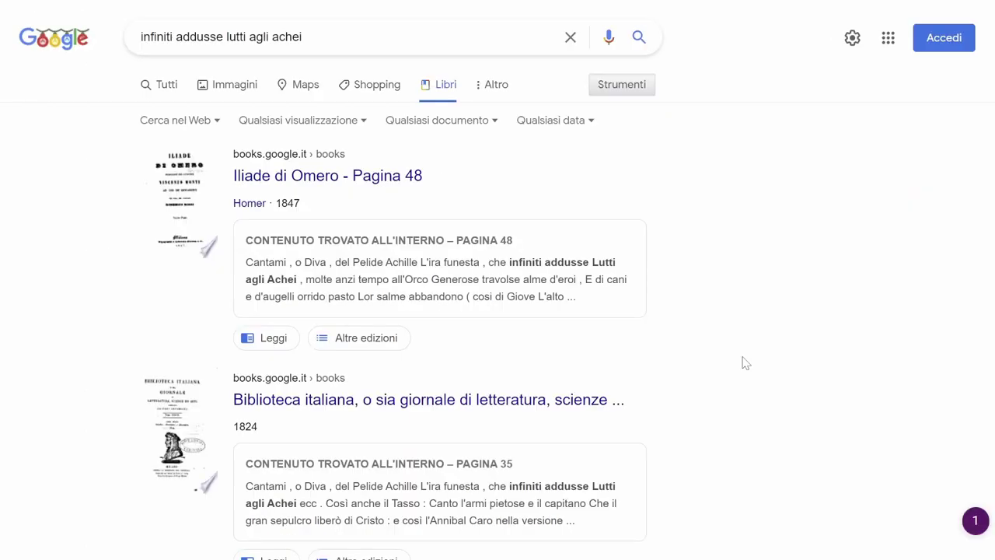
Look through the Google Books results for "infiniti addusse lutti agli achei", comparing the quoted passages across the listed editions
scroll(693, 332, down, 4)
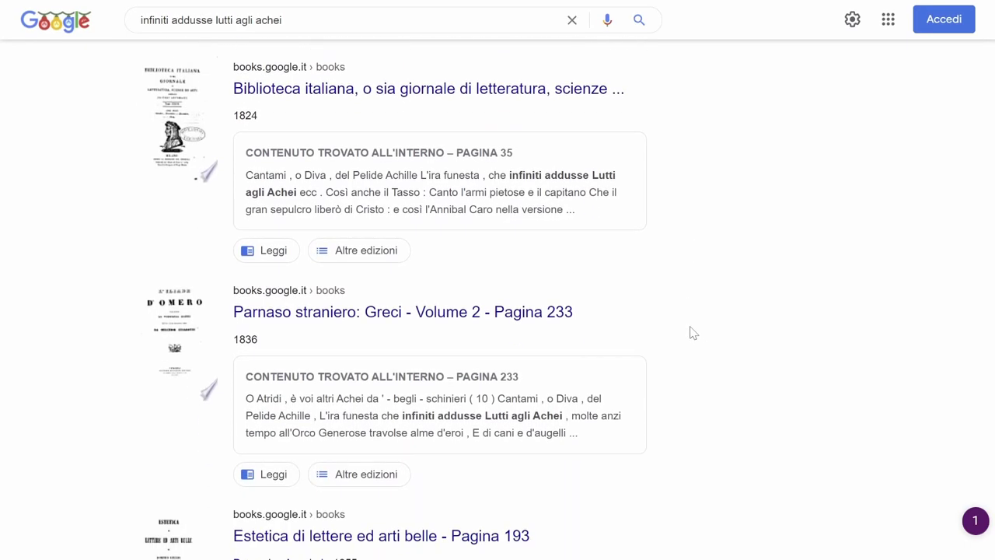
scroll(671, 337, down, 2)
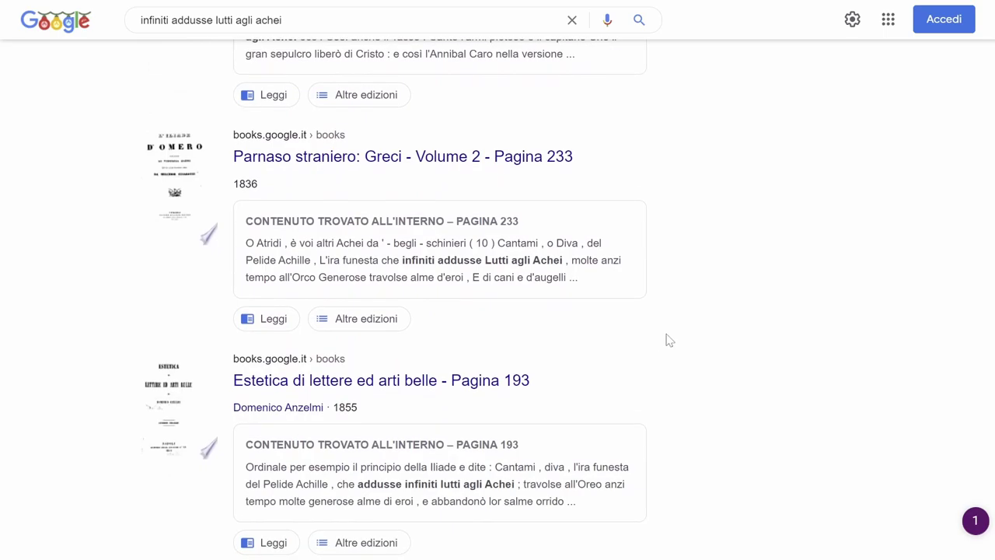
scroll(670, 340, down, 1)
scroll(658, 346, up, 5)
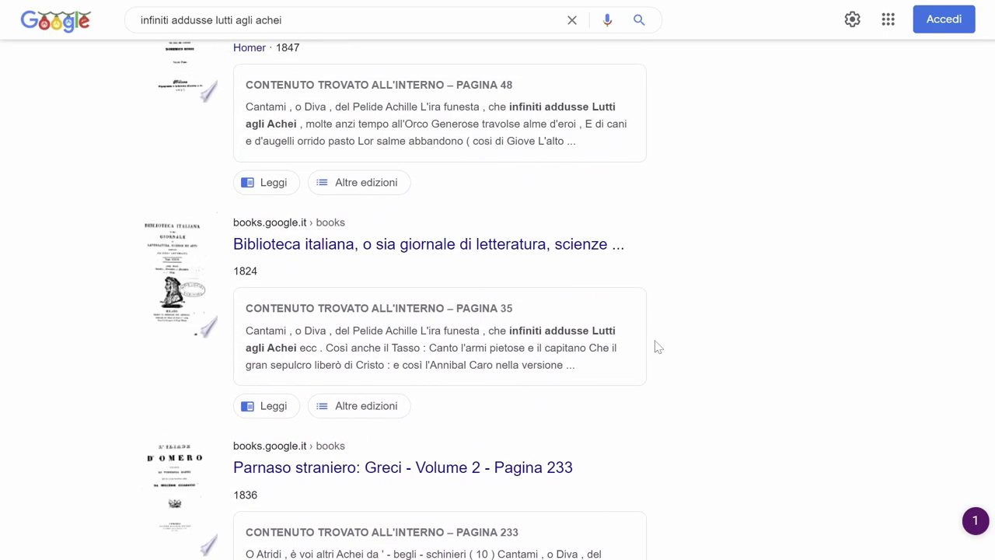
scroll(657, 347, up, 2)
scroll(657, 347, down, 9)
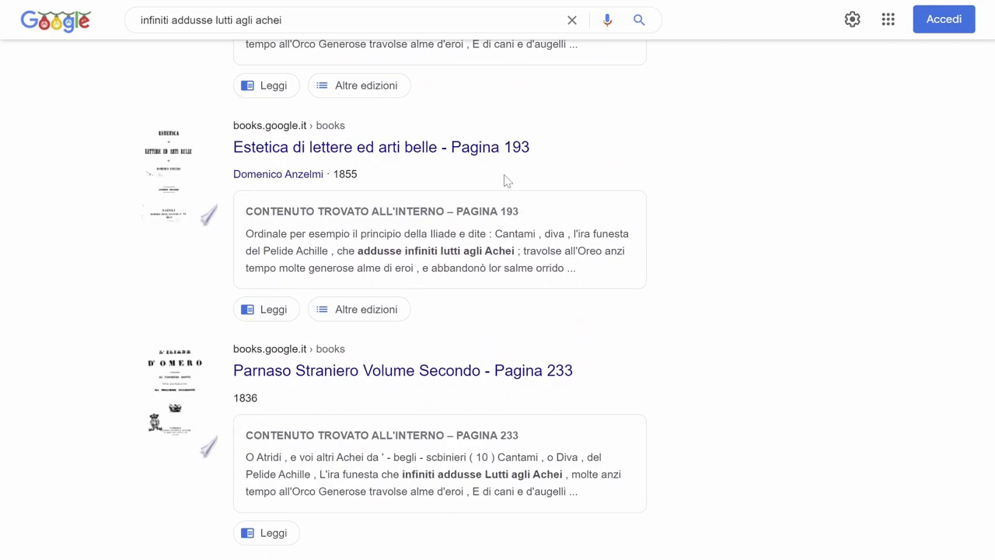
Compare more Google Books results and open page 233 of "Parnaso straniero: Greci - Volume 2"
scroll(508, 195, down, 3)
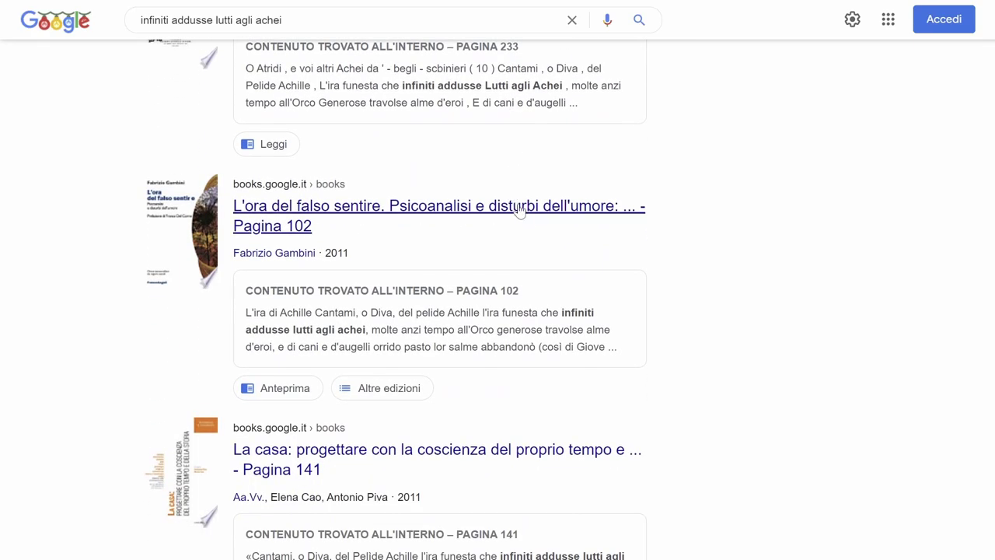
scroll(519, 209, up, 4)
scroll(533, 227, up, 3)
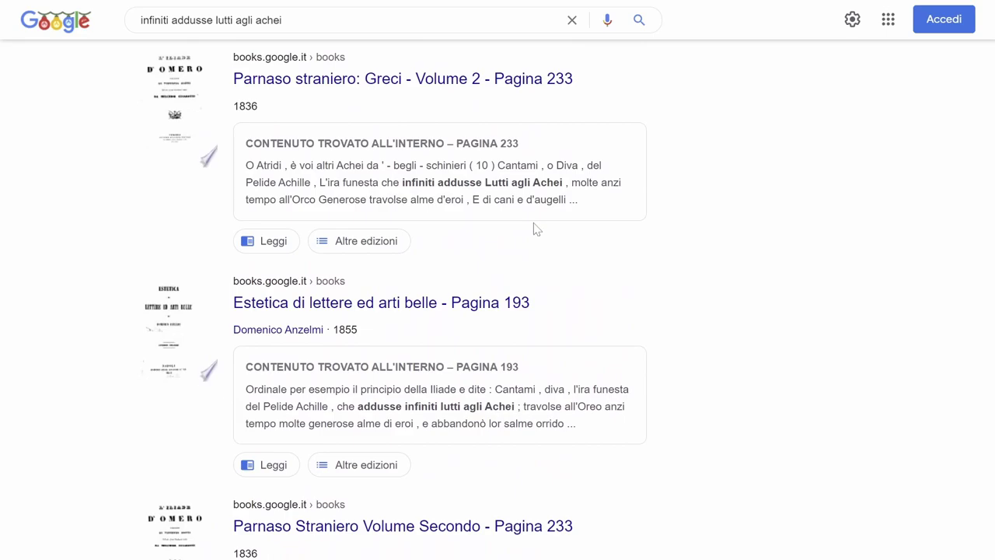
click(544, 80)
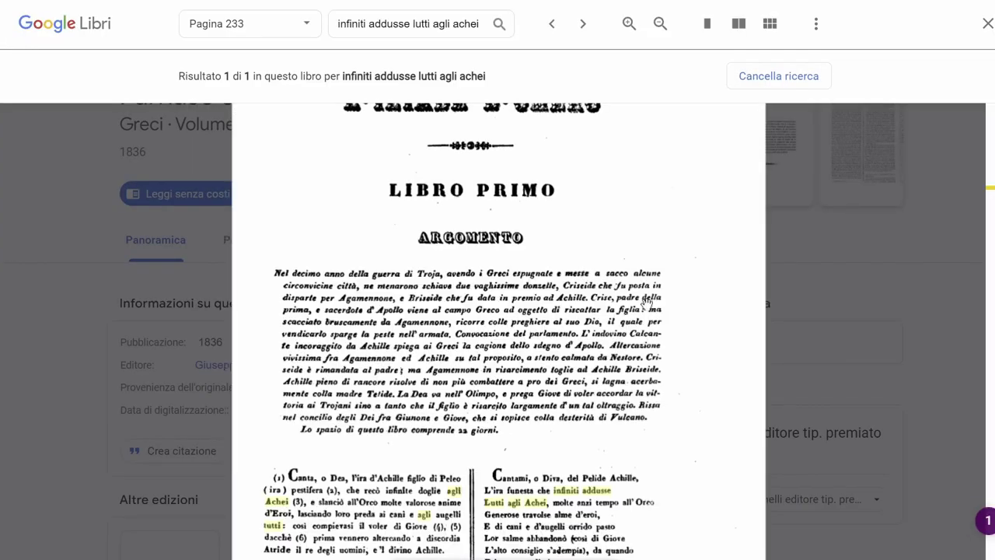
Examine the scanned Iliad pages around 231 to 241, including the matched verses on page 233, and clear the in-book search
scroll(646, 303, down, 4)
scroll(647, 303, down, 1)
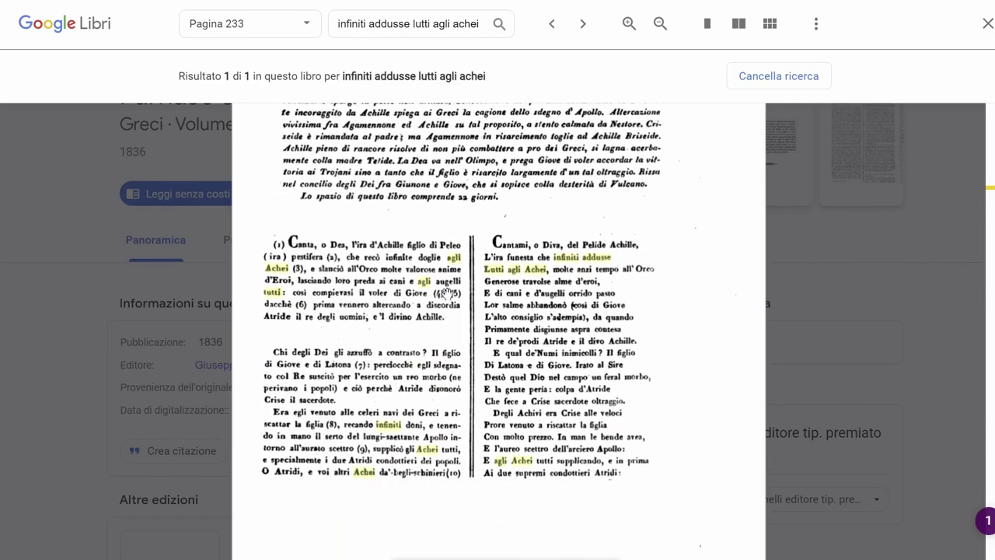
scroll(579, 296, down, 1)
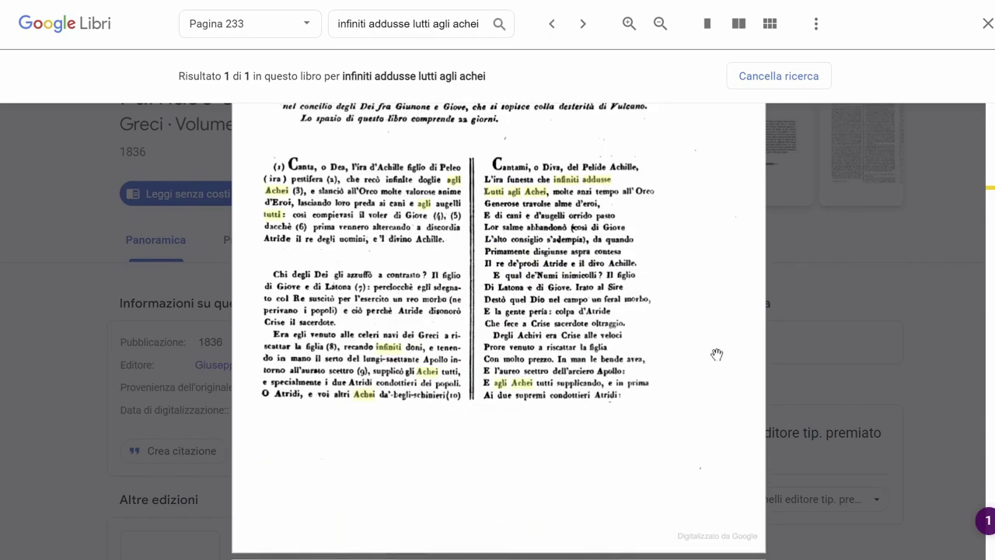
scroll(859, 291, up, 10)
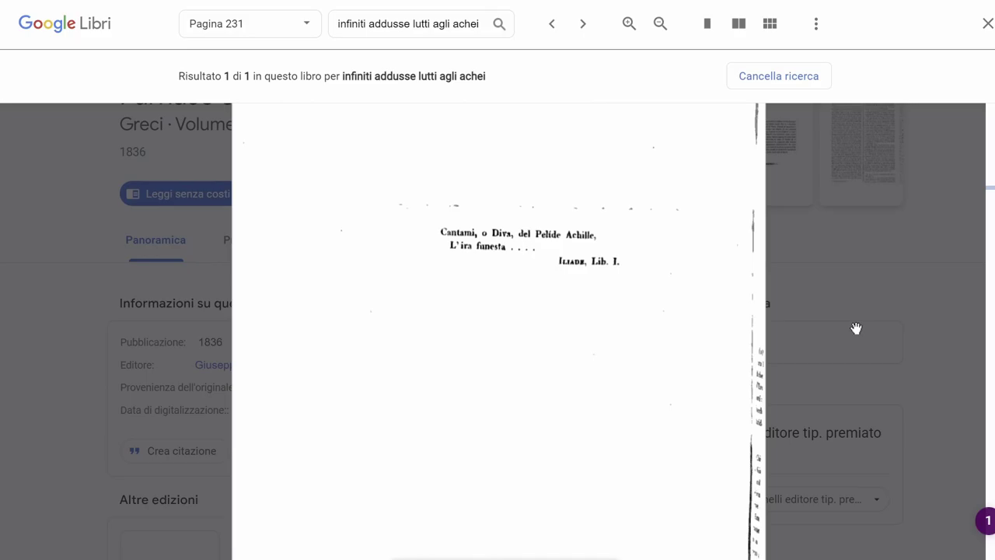
scroll(630, 406, down, 15)
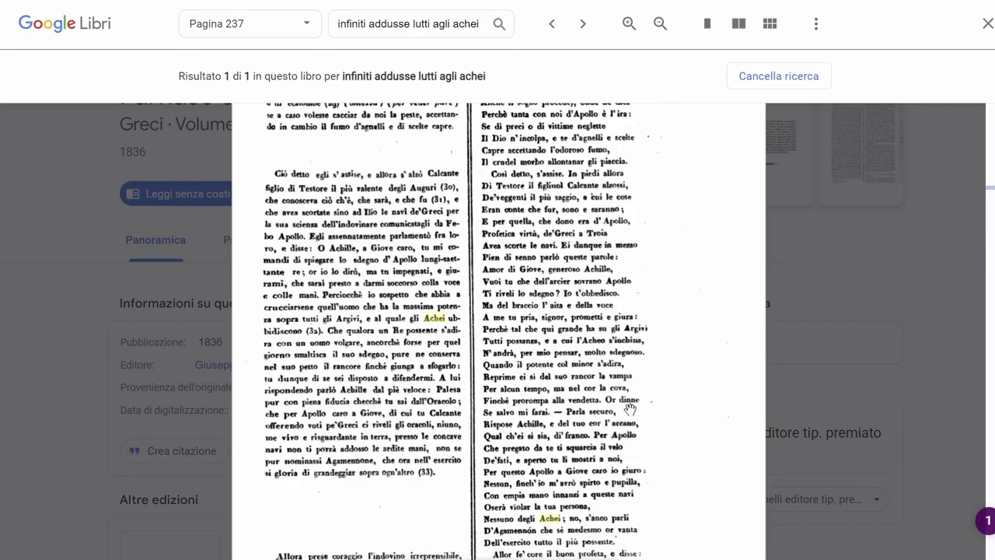
scroll(630, 406, down, 1)
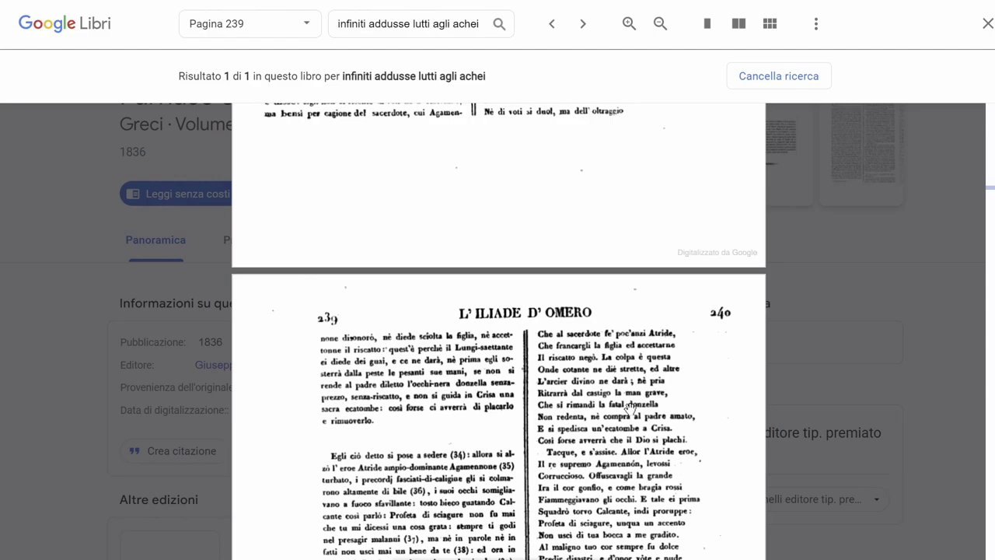
scroll(626, 401, down, 10)
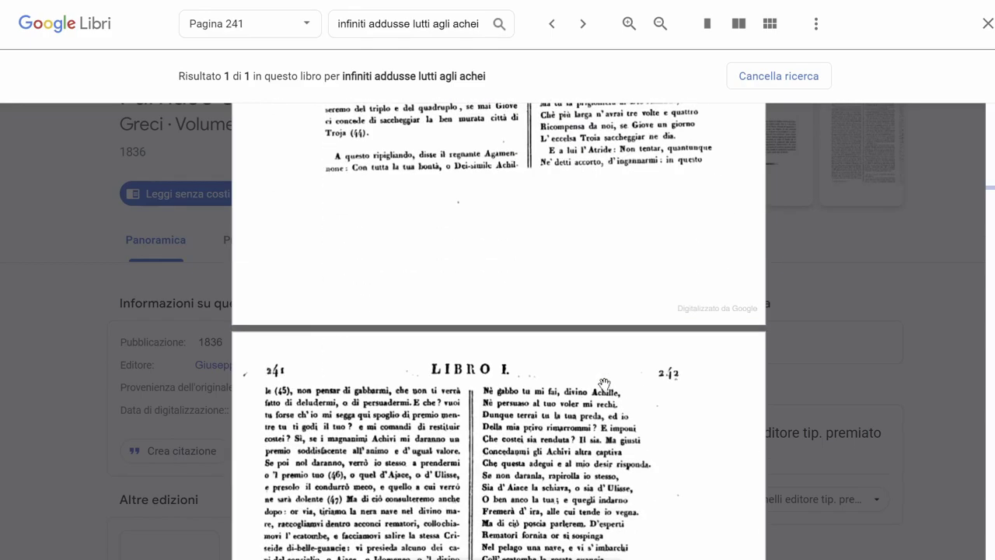
scroll(603, 385, down, 3)
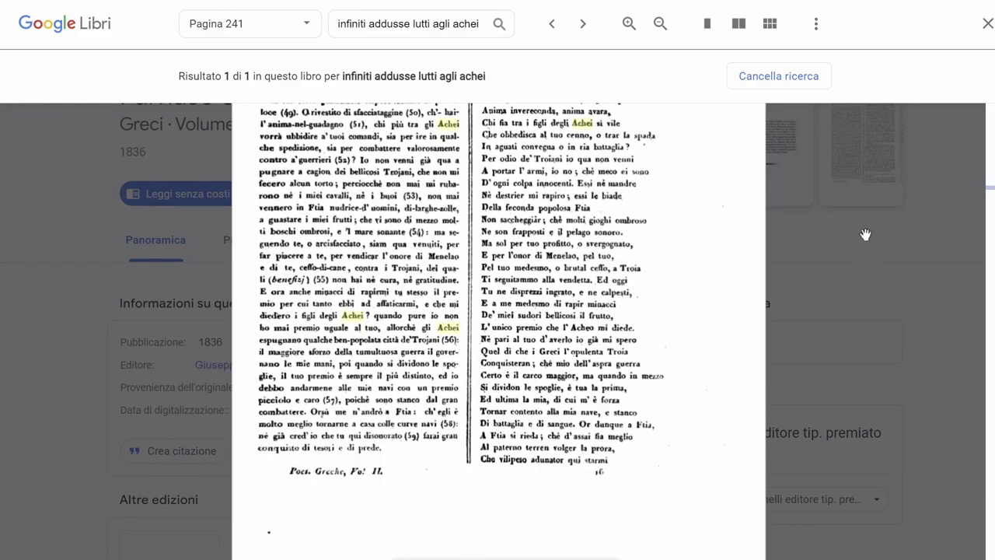
click(799, 79)
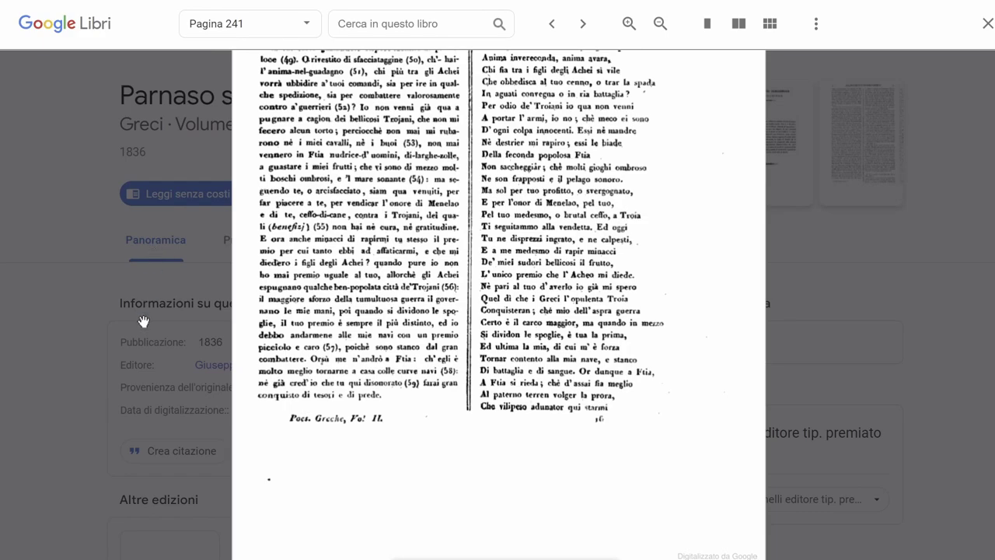
scroll(553, 334, down, 10)
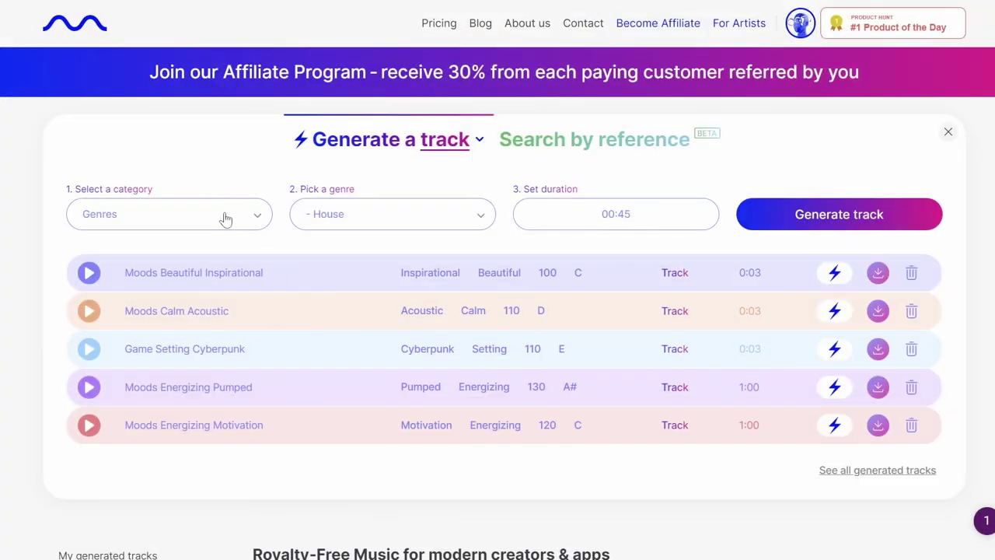
In Mubert, generate a track from the Genres category with the Bassline House genre and a duration of 01:15
click(225, 220)
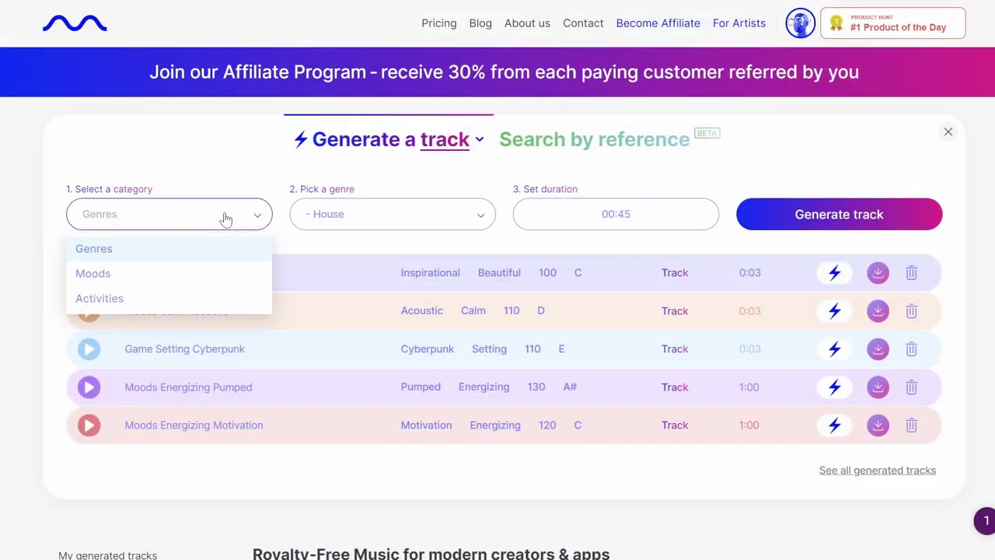
click(341, 216)
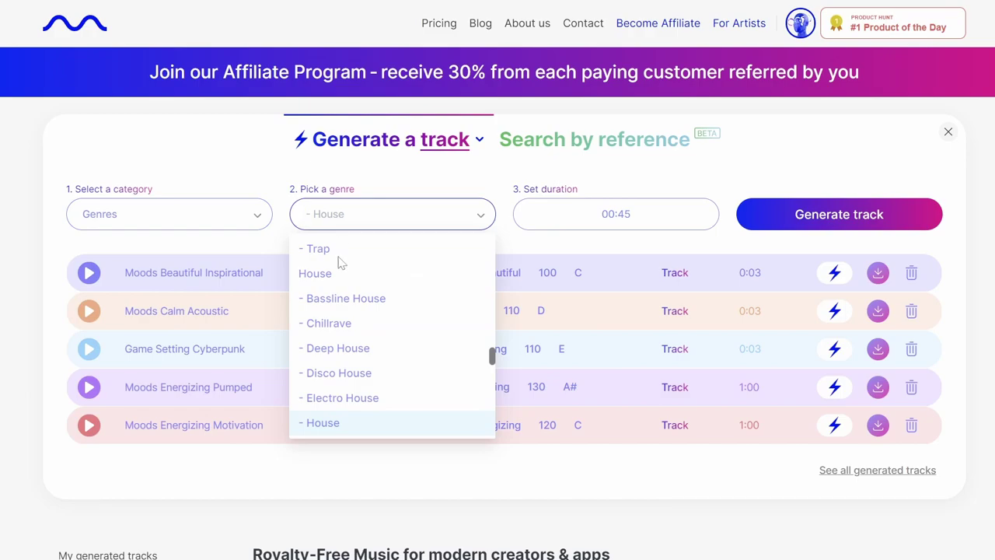
click(346, 298)
text(01:15)
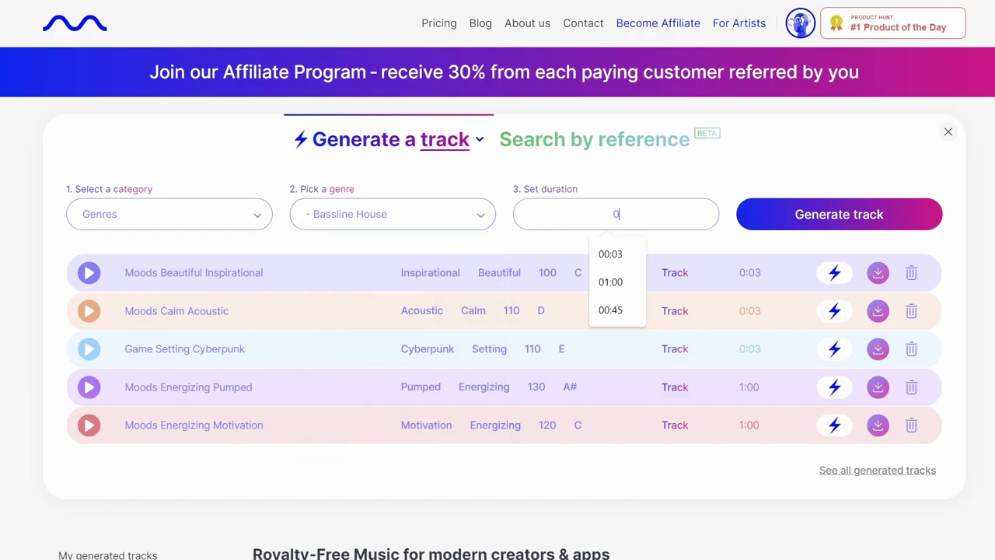
click(834, 218)
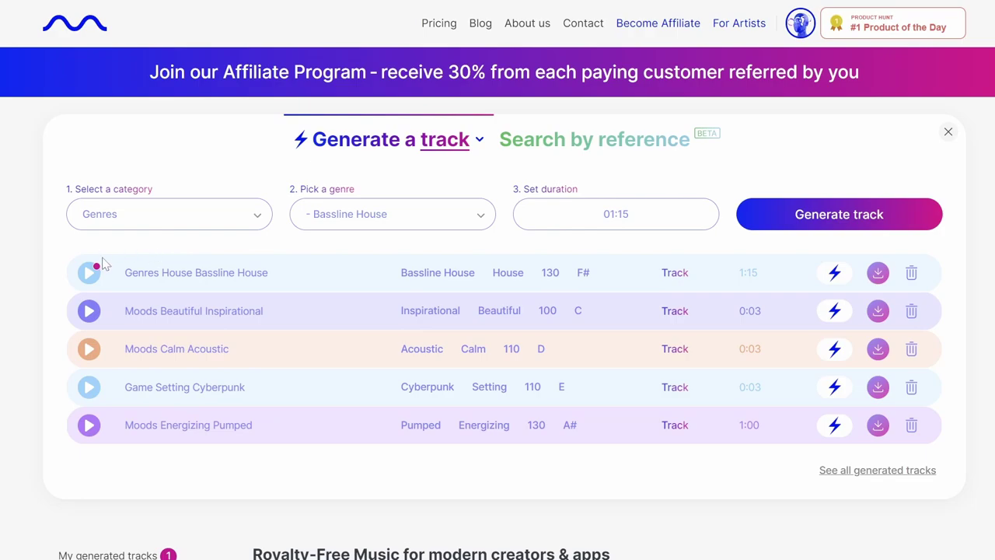
Play the newly generated Bassline House track and skip ahead to two further points in its waveform
click(95, 277)
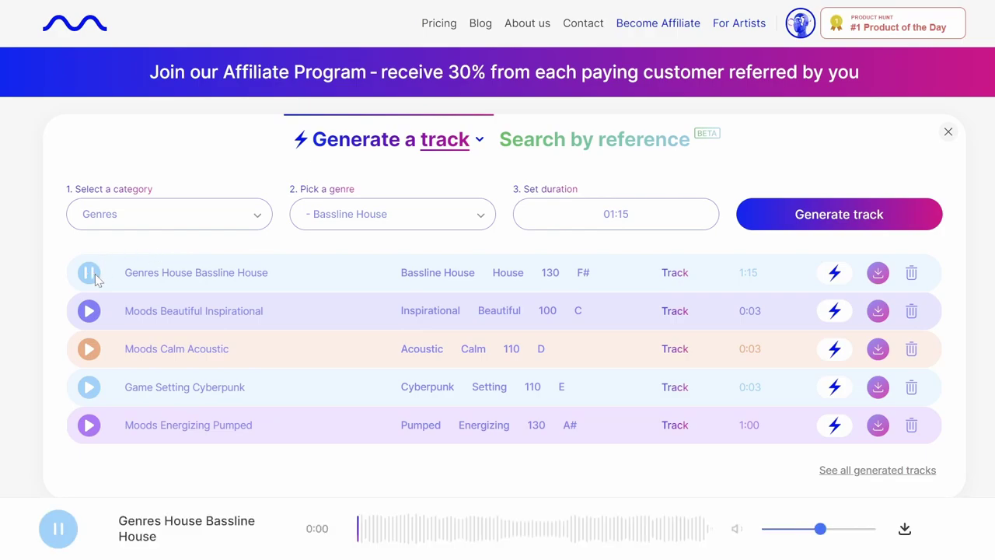
click(480, 530)
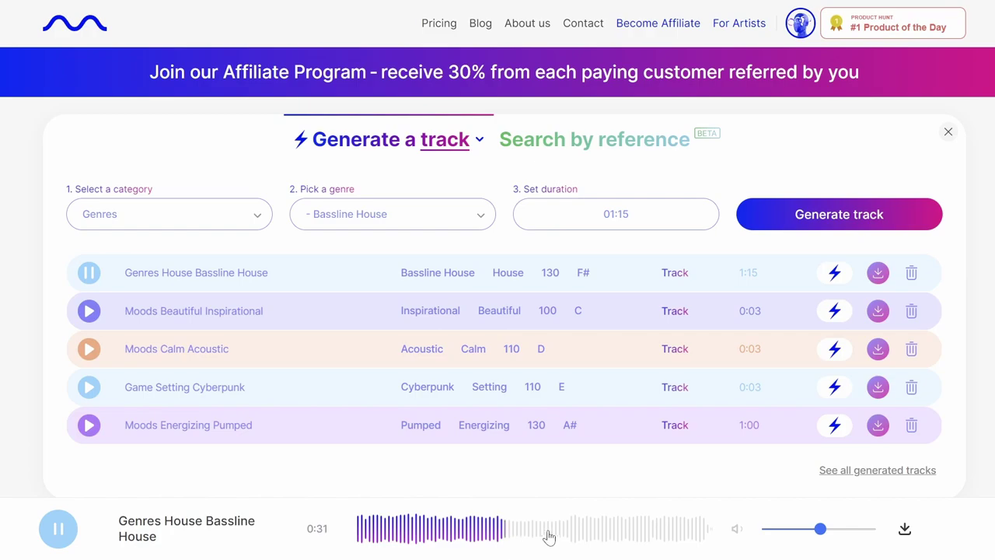
click(550, 535)
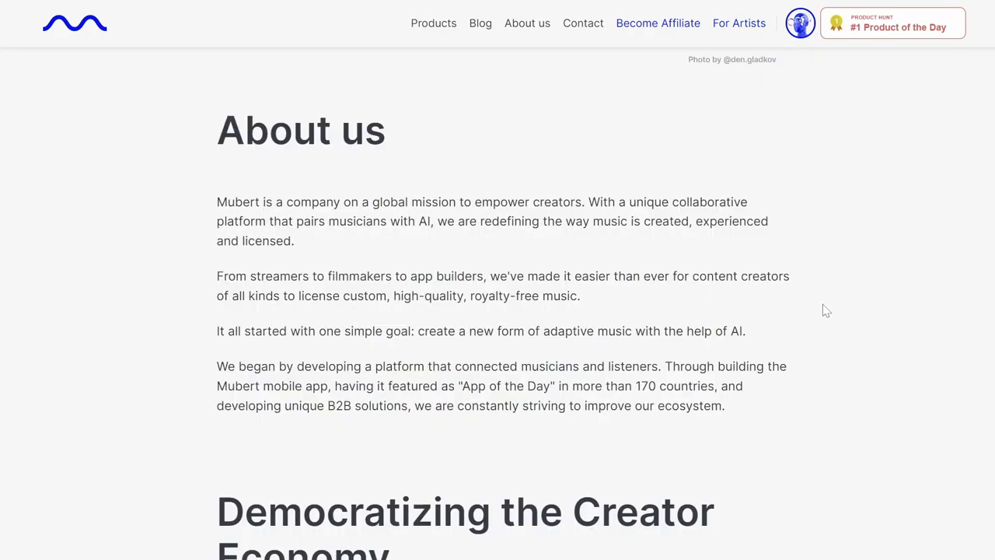
Read Mubert's About us page down to "Protecting Your Creative Work" and highlight both paragraphs of that section
scroll(804, 284, down, 8)
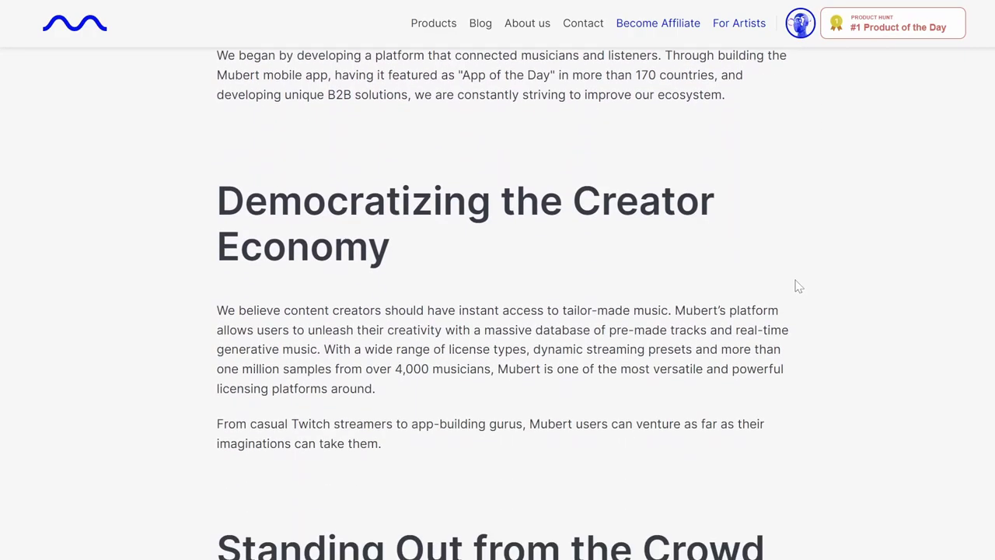
scroll(793, 299, down, 3)
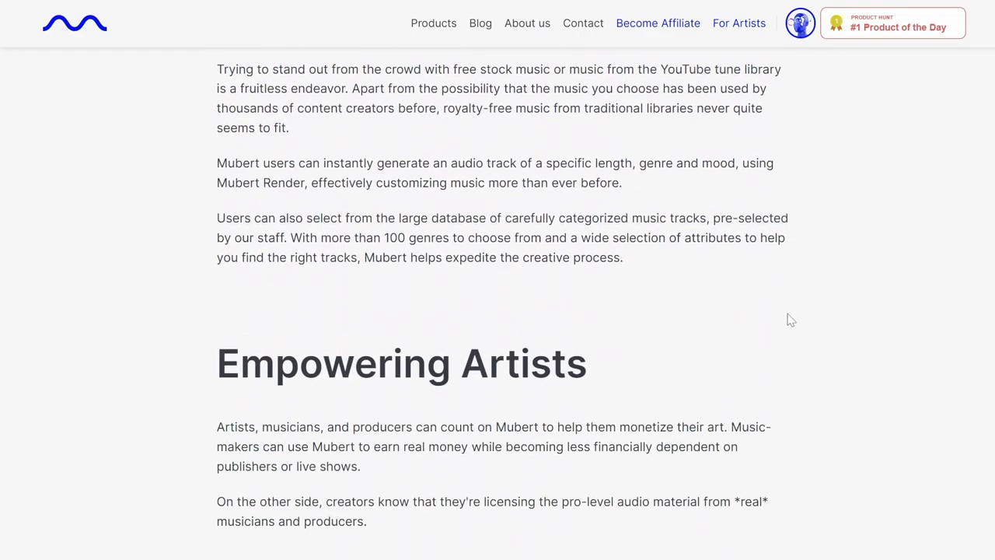
scroll(786, 309, down, 4)
scroll(785, 311, down, 1)
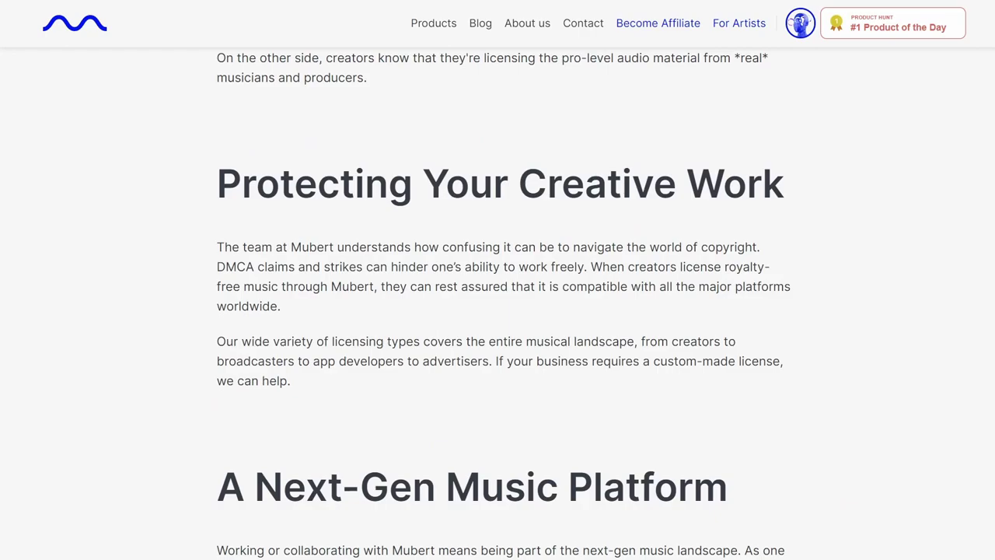
drag(217, 251, 419, 378)
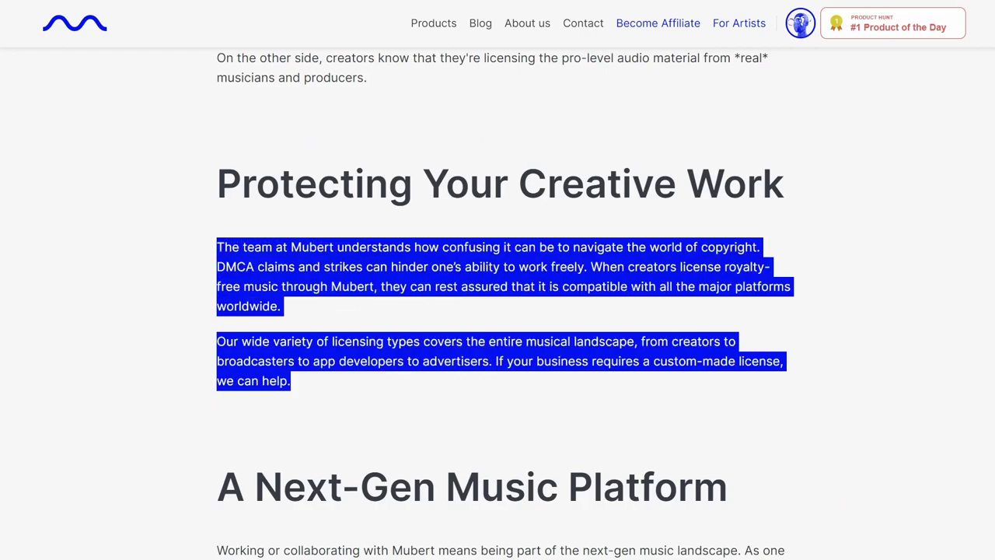
Clear the text highlight and reread the "Empowering Artists", "Protecting Your Creative Work" and "Standing Out from the Crowd" sections
scroll(611, 284, up, 5)
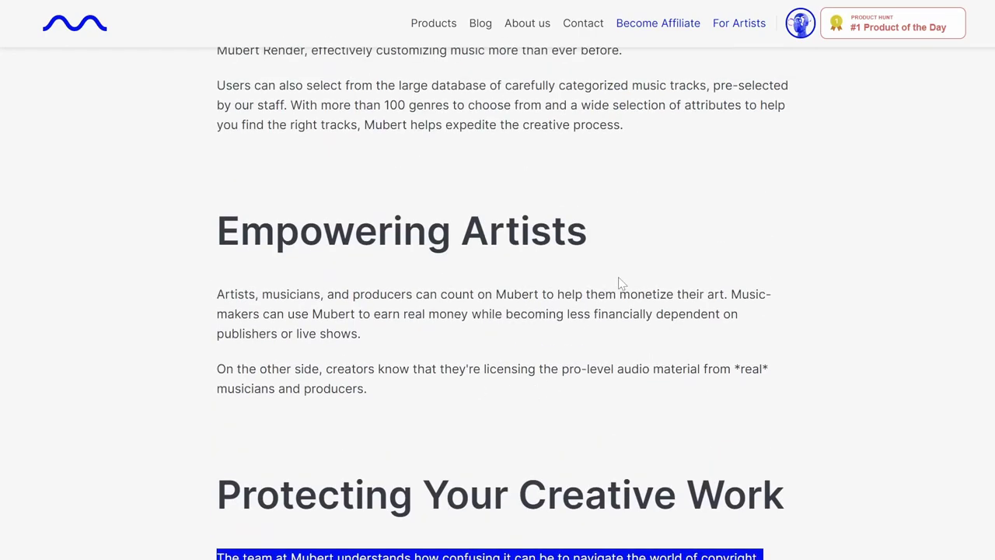
click(686, 367)
scroll(687, 367, down, 4)
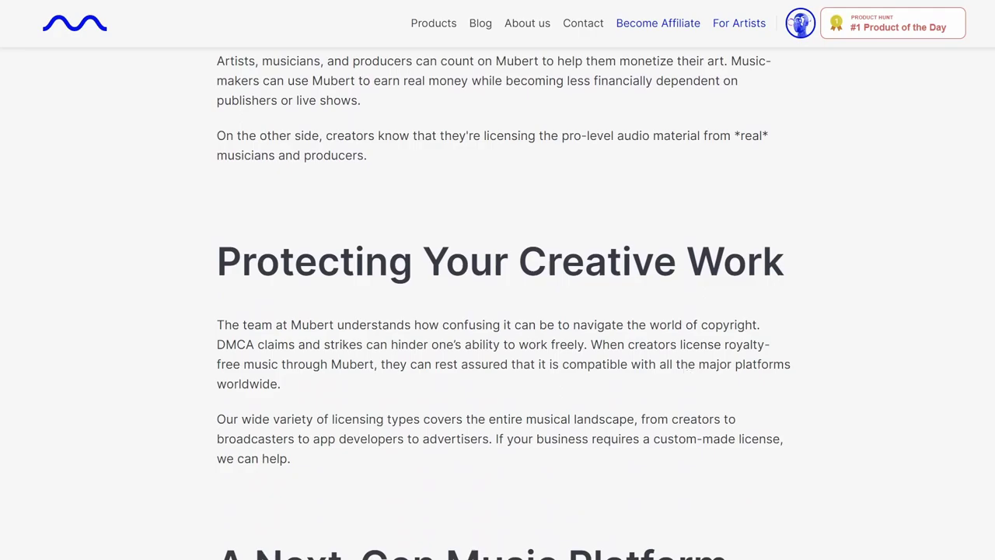
scroll(498, 311, up, 1)
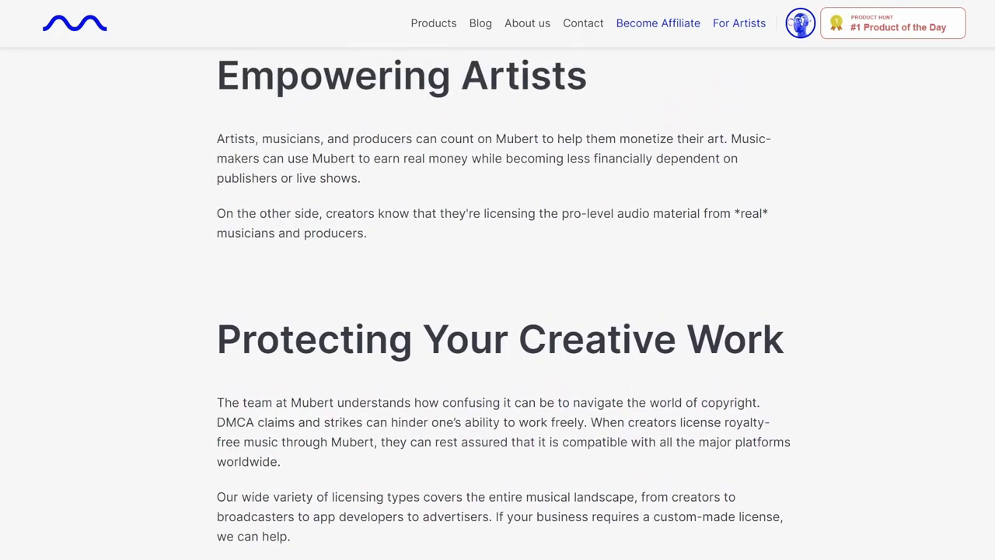
scroll(687, 368, up, 2)
scroll(686, 369, up, 5)
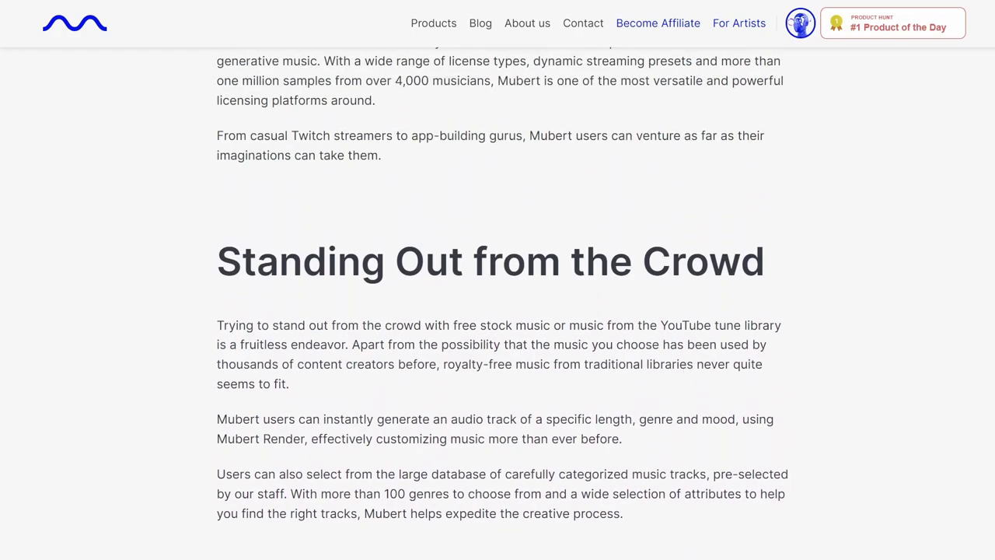